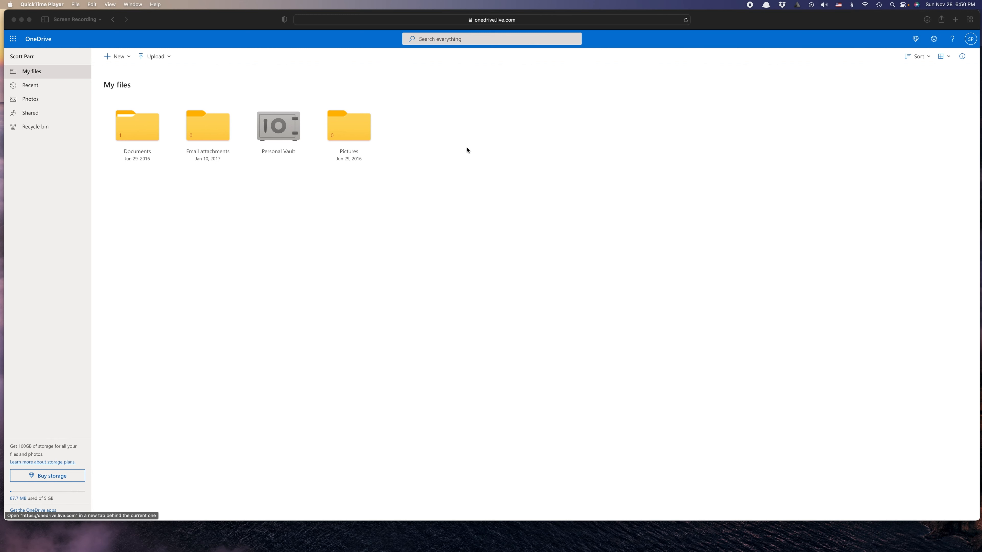
# Create a new folder named FTT-221 inside the Documents folder.
pyautogui.click(134, 135)
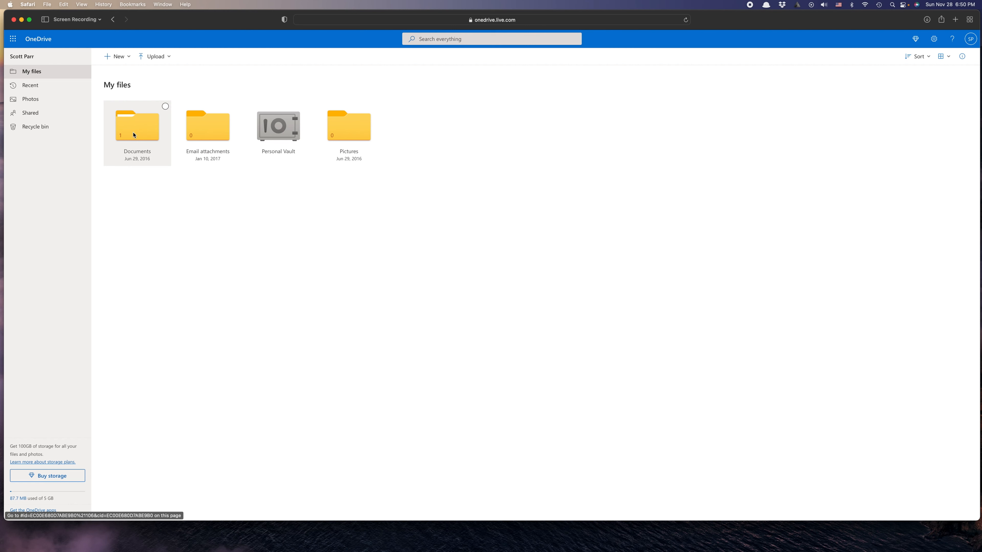
pyautogui.click(134, 135)
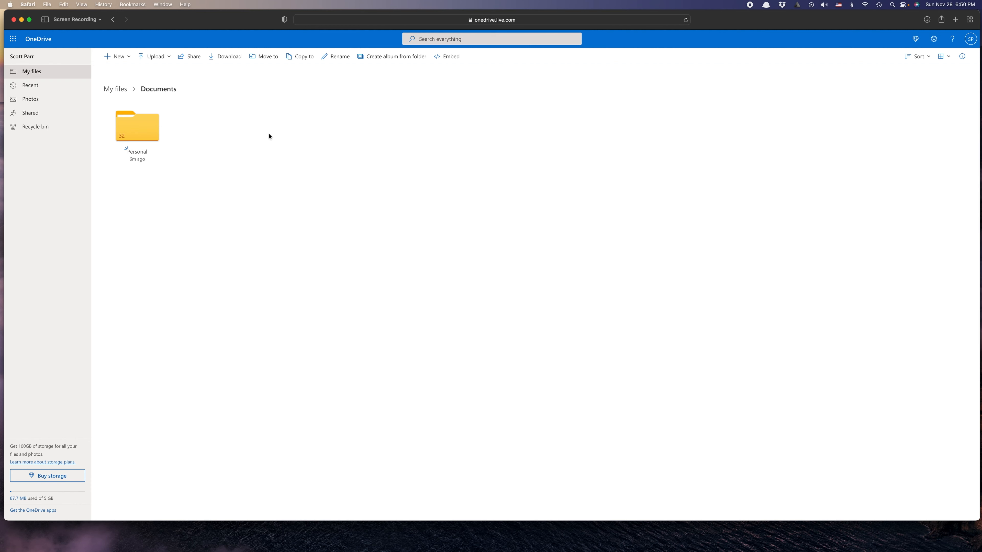
pyautogui.click(128, 57)
pyautogui.click(122, 72)
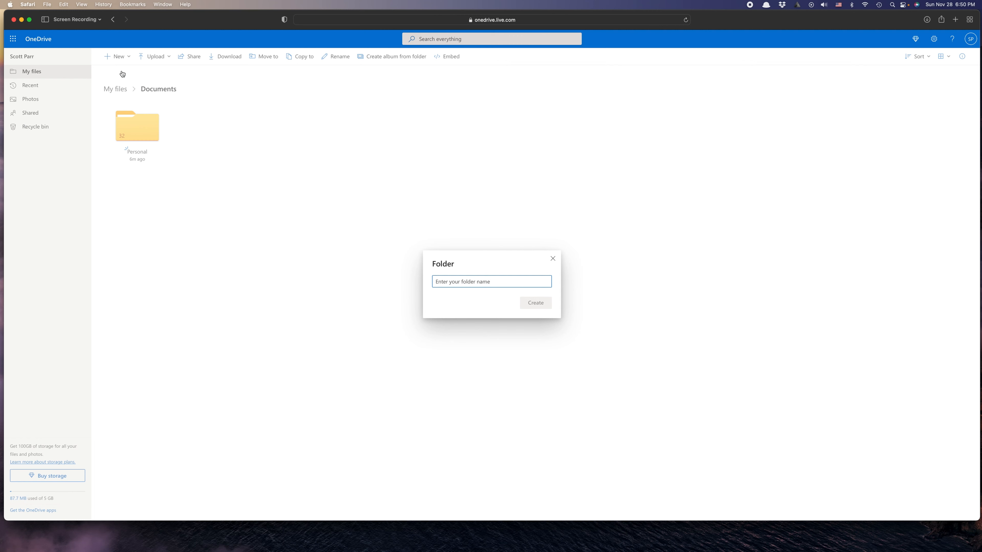
pyautogui.write('FTT')
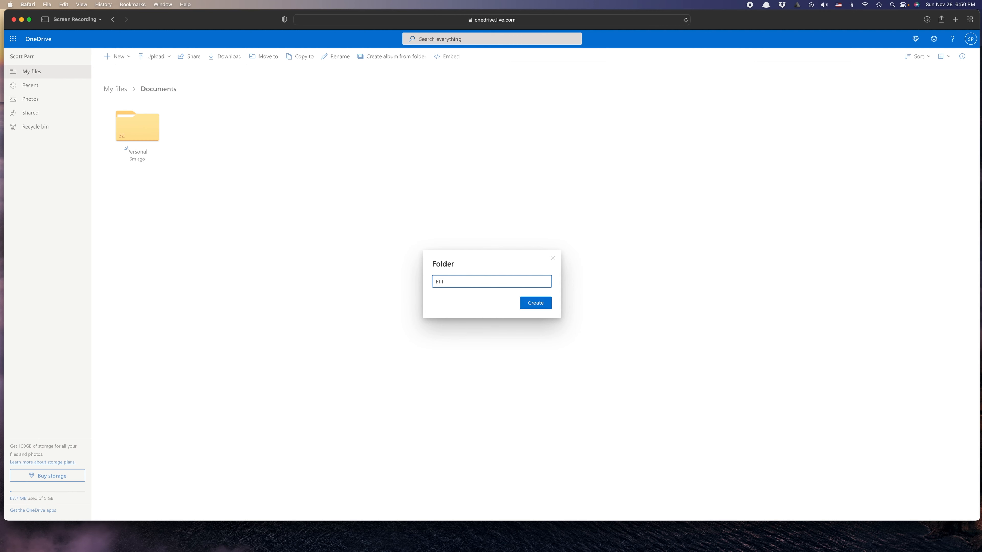
pyautogui.write('-221')
pyautogui.click(532, 307)
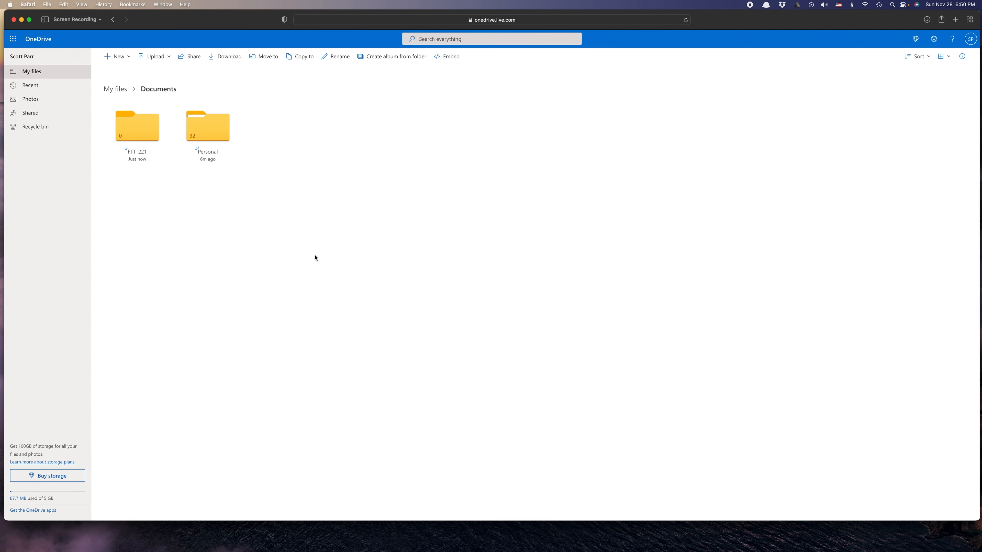
# Create a new blank Word document inside the FTT-221 folder.
pyautogui.click(145, 136)
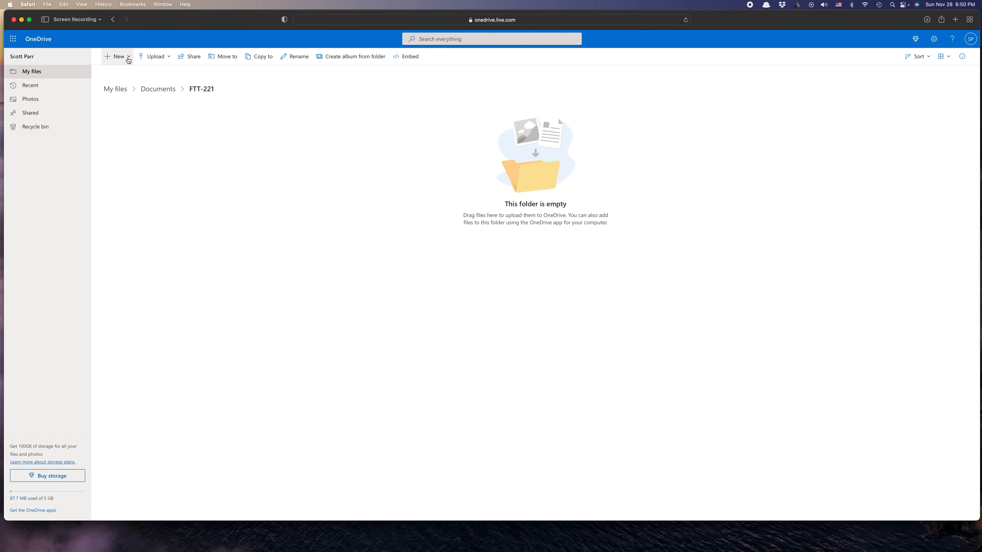
pyautogui.click(117, 56)
pyautogui.click(121, 90)
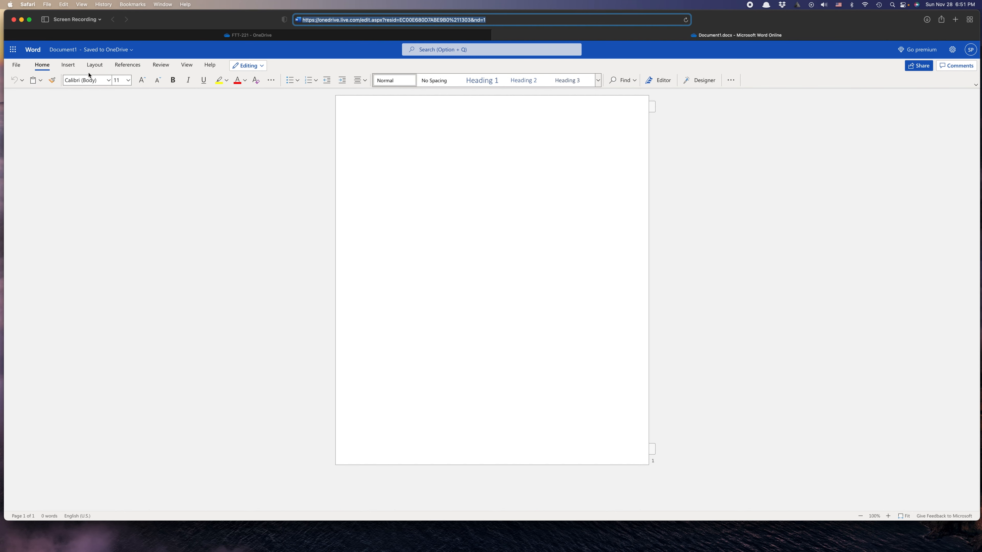
pyautogui.click(73, 66)
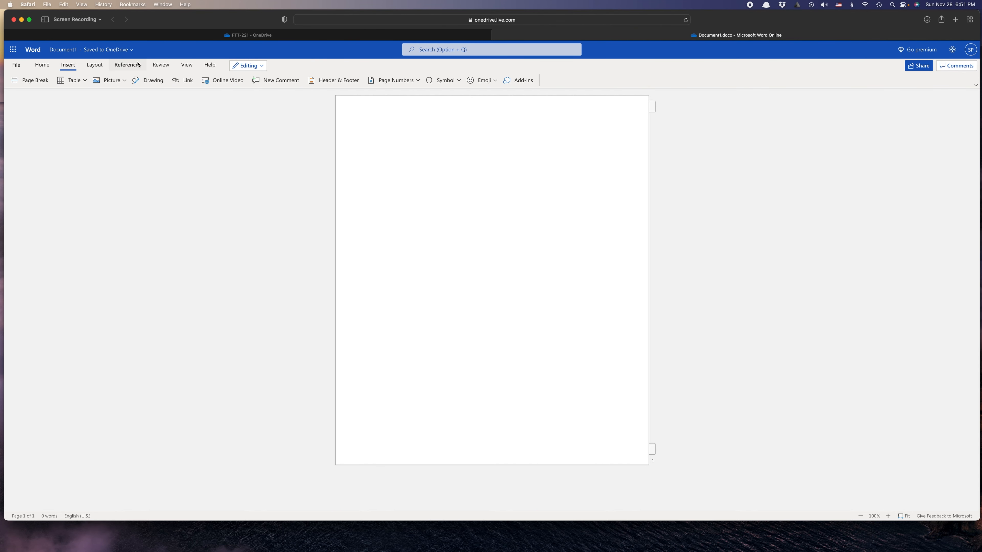
pyautogui.click(316, 82)
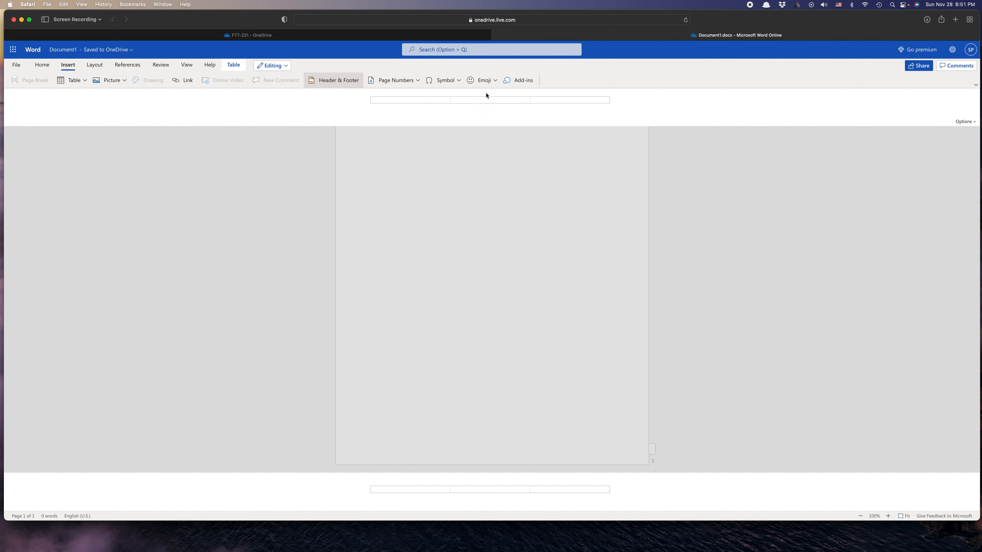
pyautogui.click(388, 81)
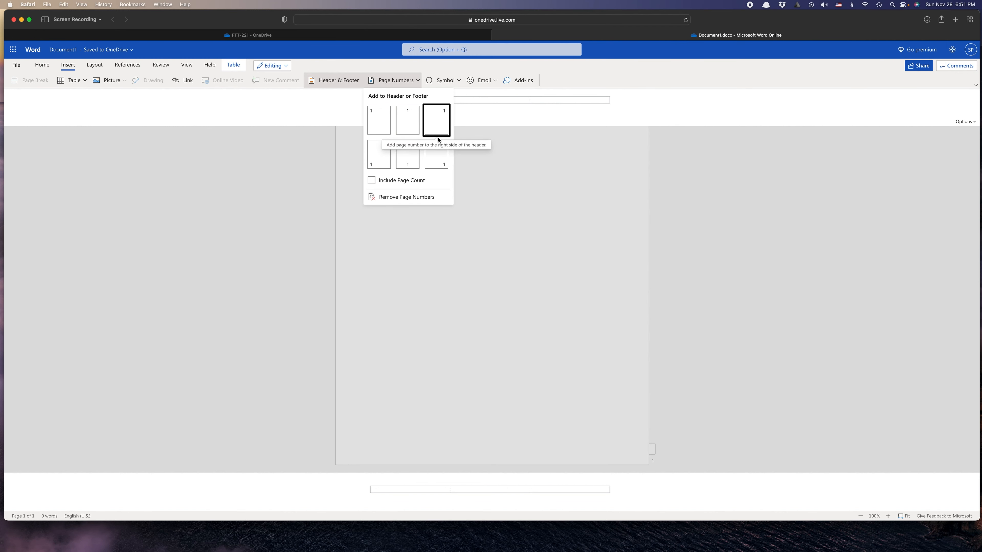
pyautogui.click(434, 121)
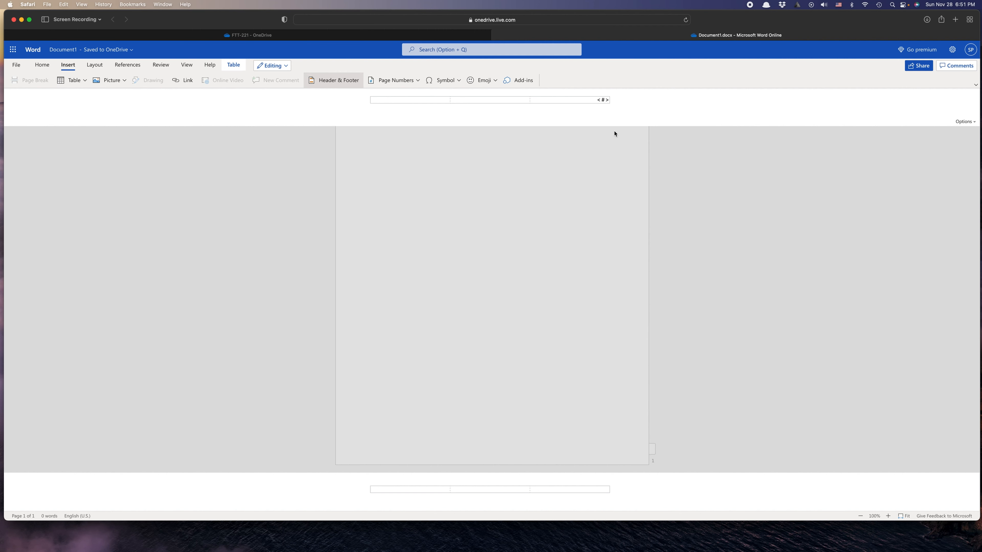
pyautogui.write('Callahan/ FTT-221-43015/')
pyautogui.click(768, 202)
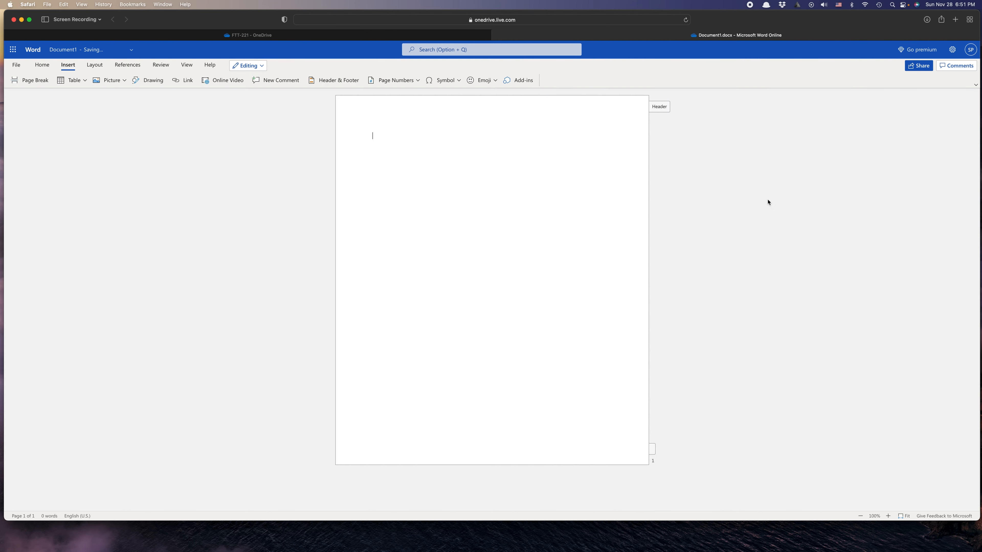
# Check the header text in the header area and in Reading View, and return to editing the document.
pyautogui.click(659, 108)
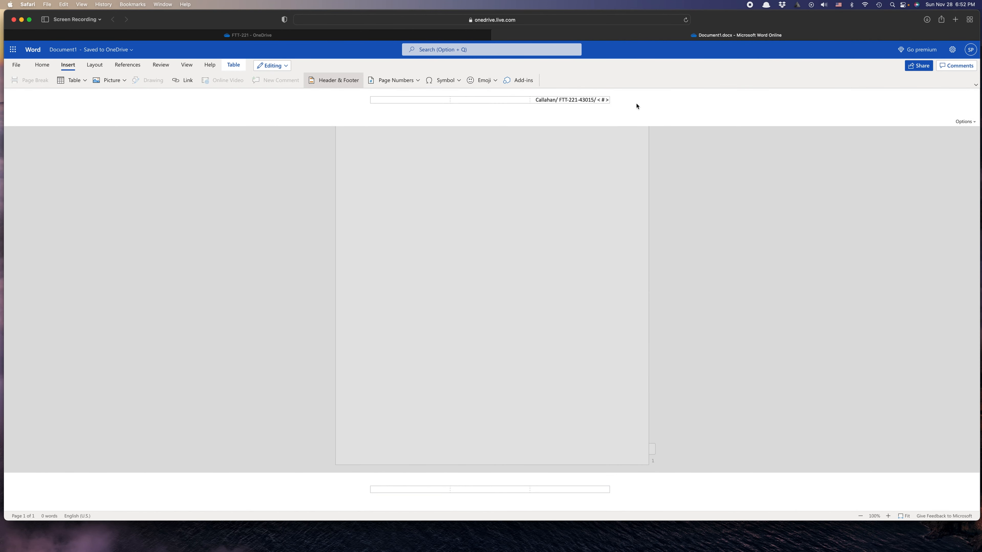
pyautogui.click(301, 149)
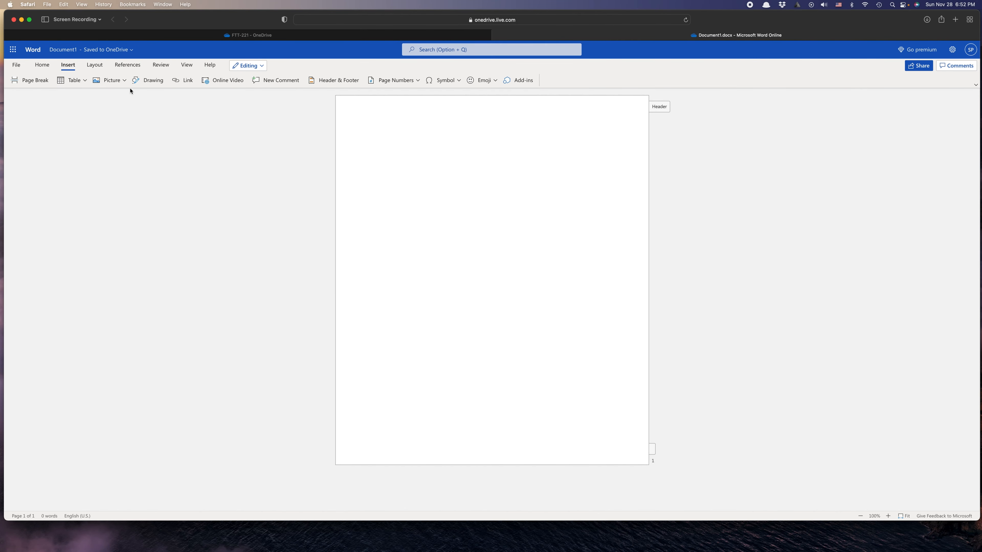
pyautogui.click(181, 67)
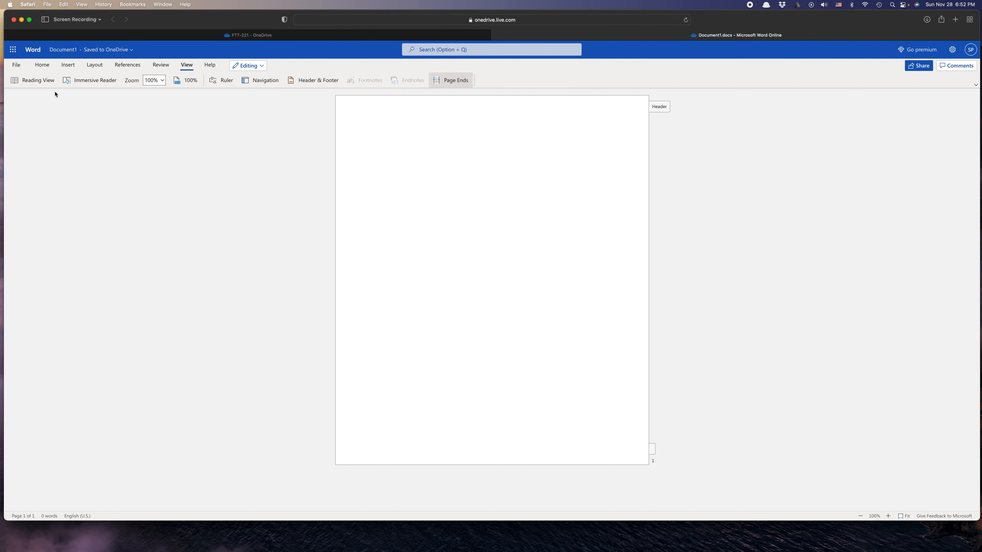
pyautogui.click(35, 83)
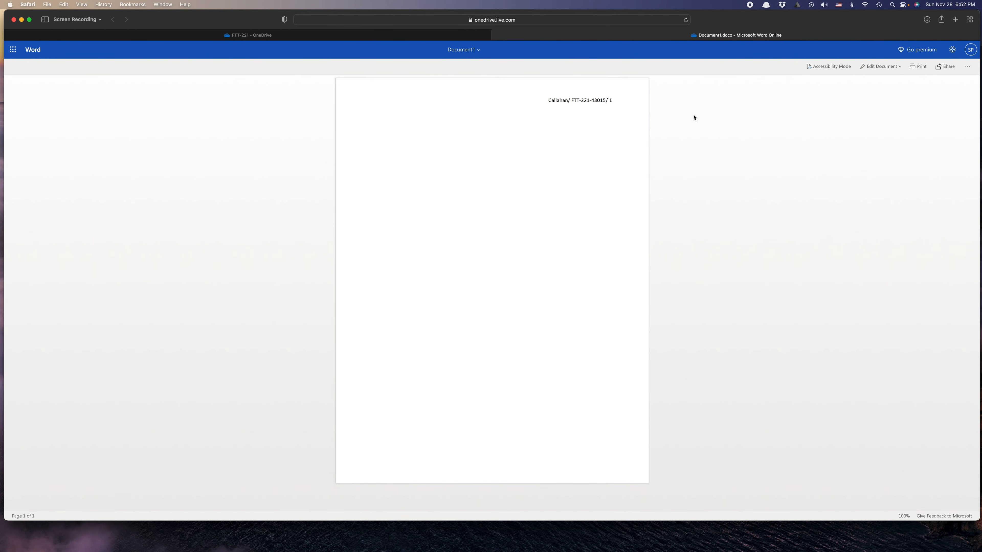
pyautogui.click(880, 66)
pyautogui.click(876, 88)
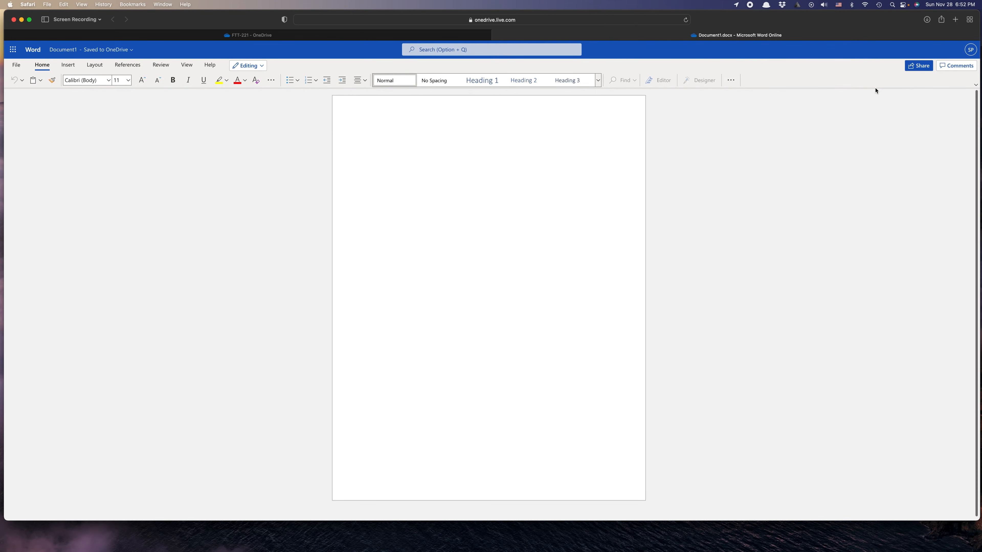
# Paste the copied sample paper text into the document body and look it over through the bibliography.
pyautogui.press('cmd+v')
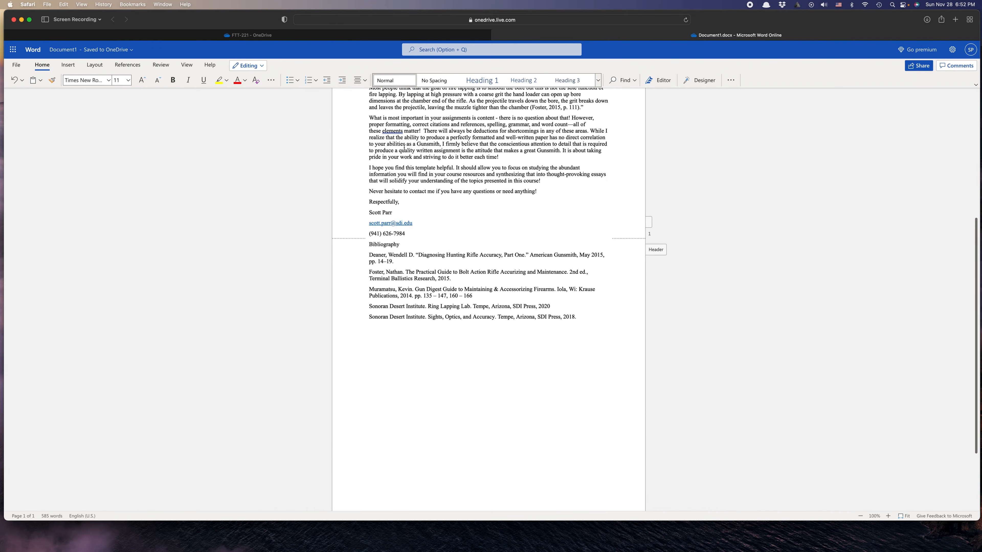
pyautogui.scroll(-1, 404, 147)
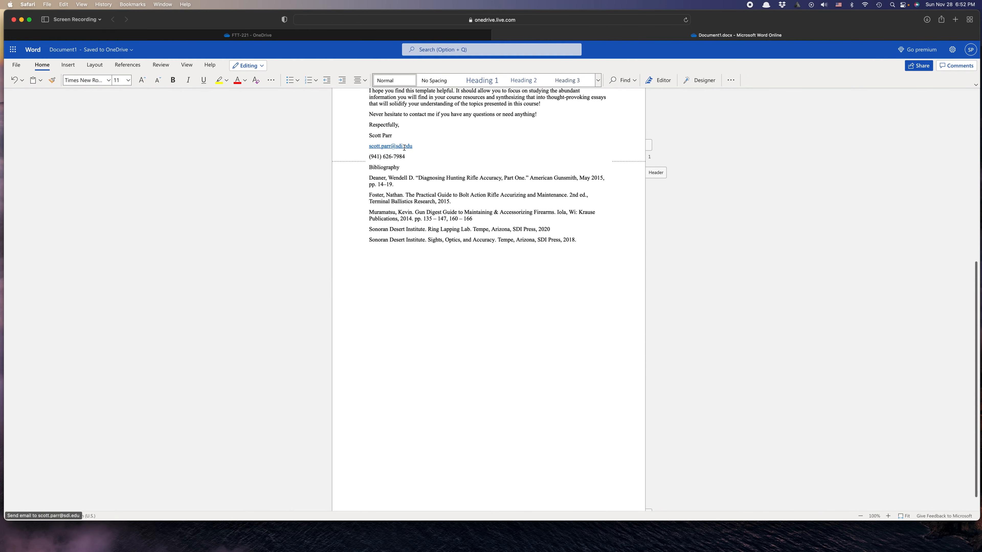
pyautogui.scroll(15, 404, 148)
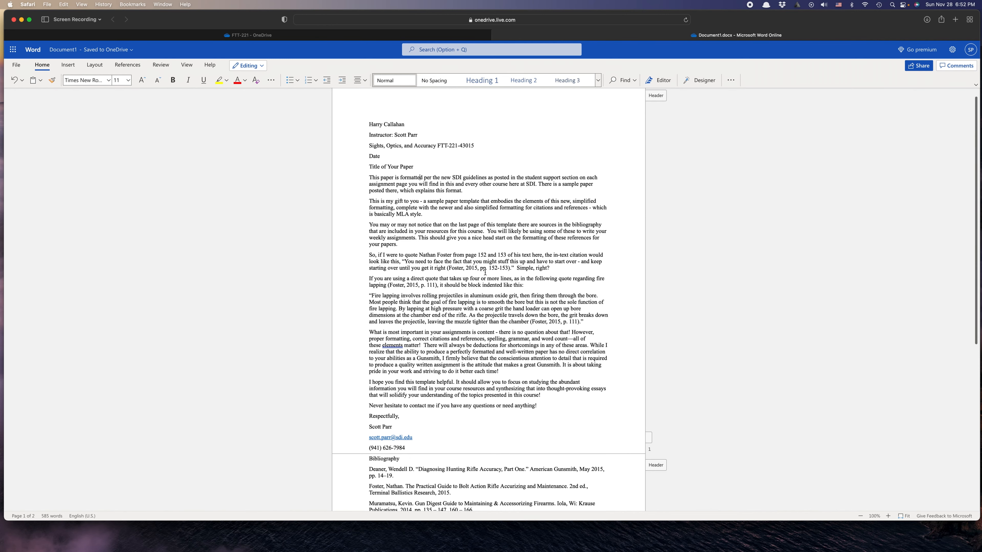
pyautogui.scroll(-6, 503, 300)
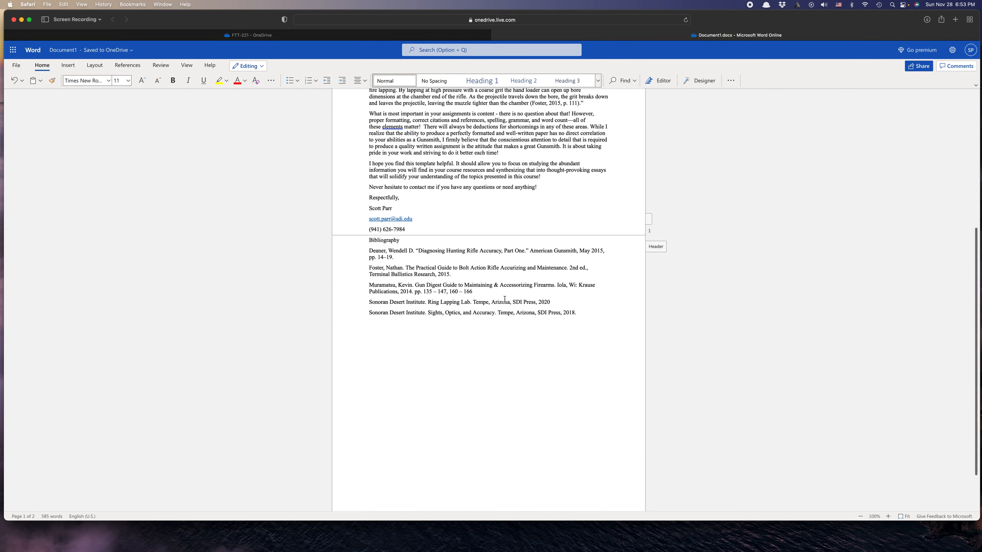
pyautogui.scroll(6, 504, 300)
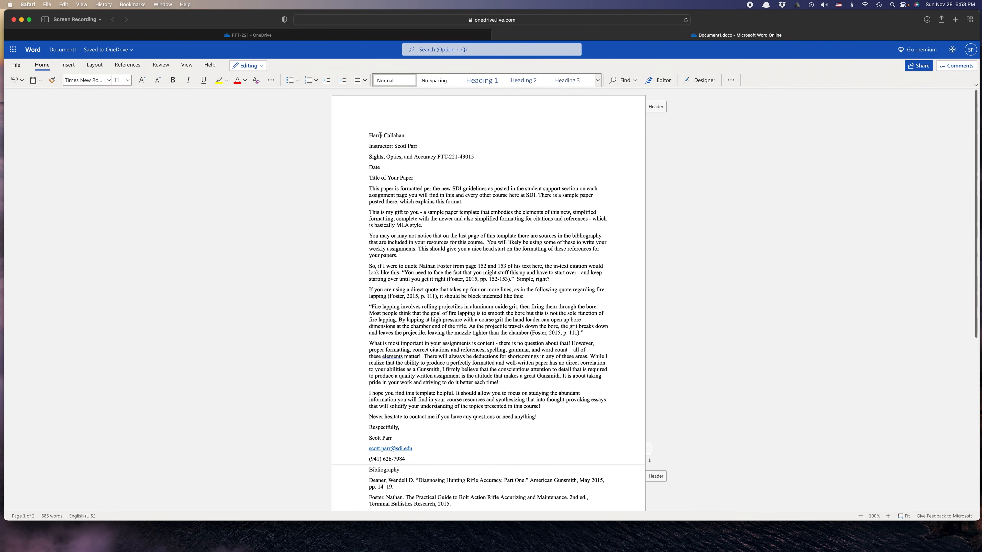
# Set the line spacing of the entire document text to Double in the paragraph options.
pyautogui.press('super+a')
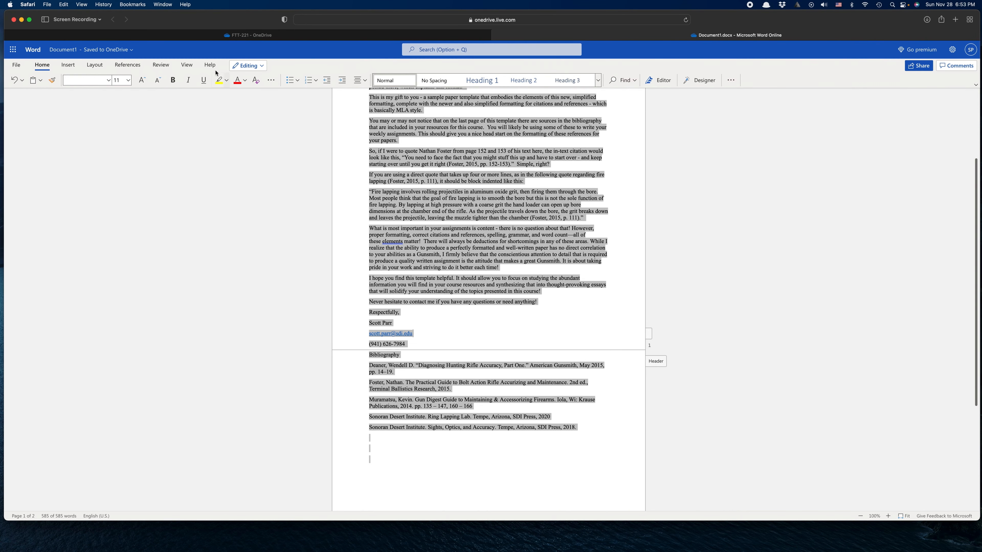
pyautogui.click(94, 65)
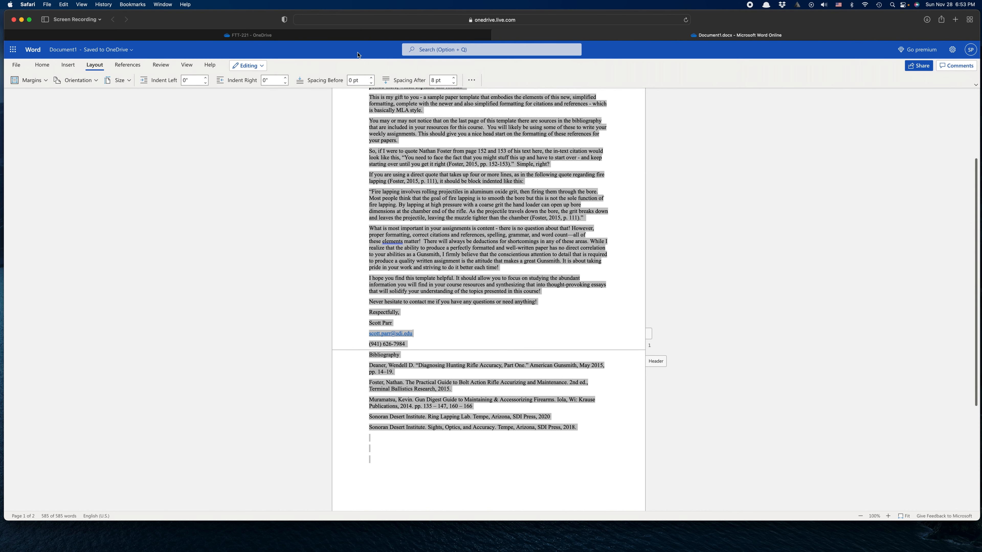
pyautogui.click(475, 81)
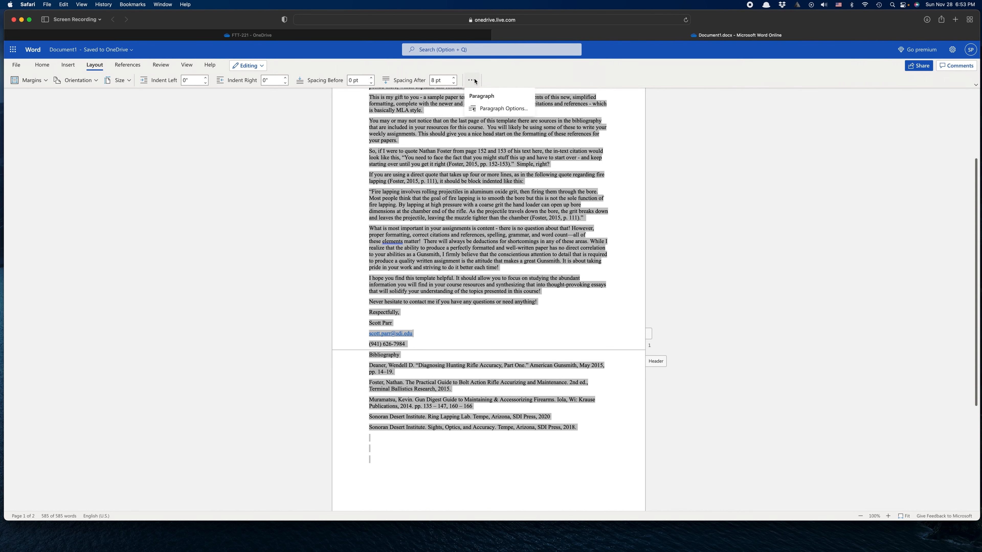
pyautogui.click(489, 111)
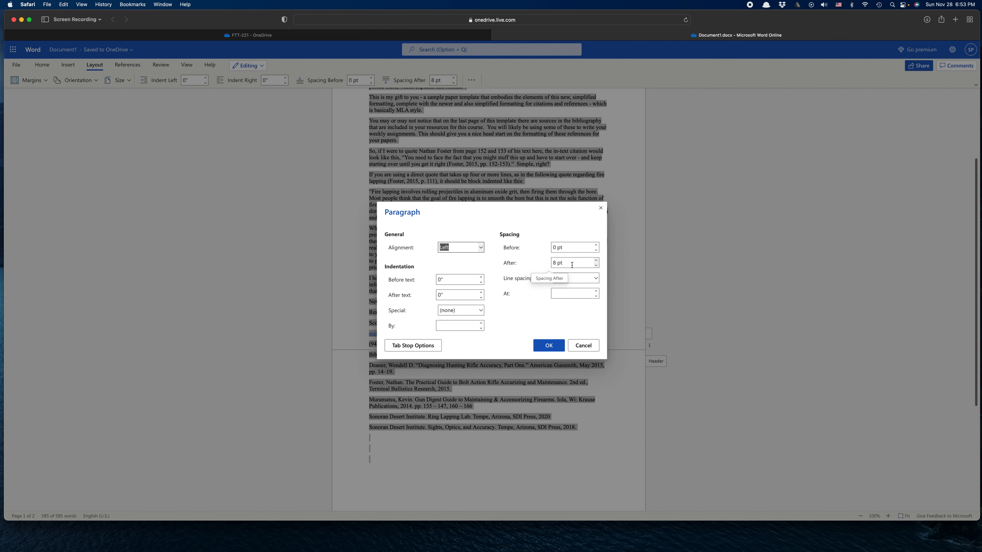
pyautogui.click(596, 279)
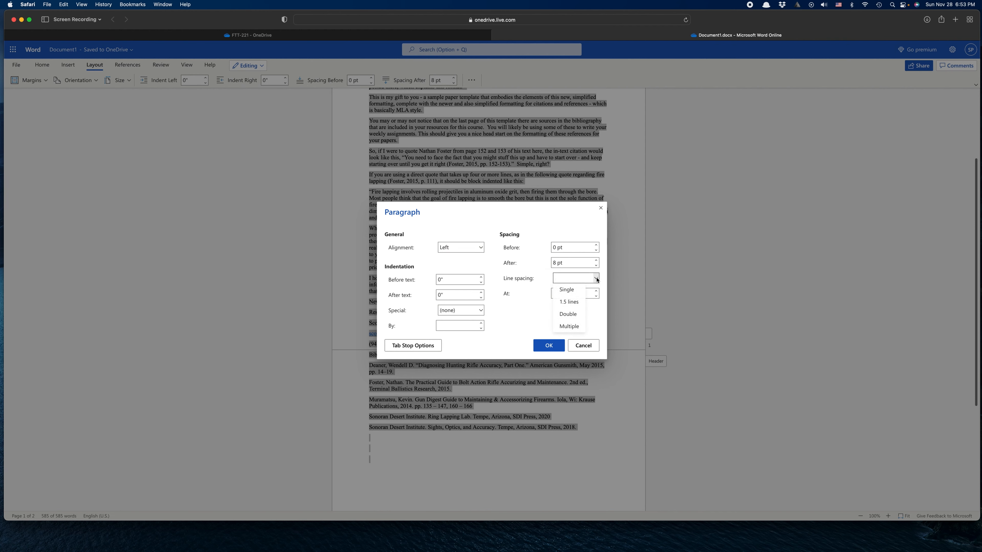
pyautogui.click(574, 314)
pyautogui.click(547, 347)
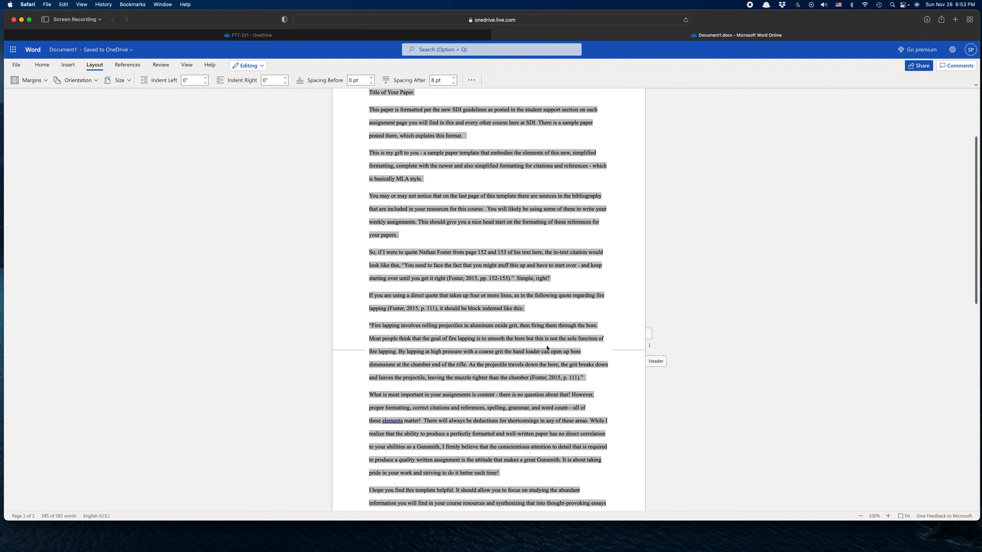
pyautogui.click(547, 349)
# Center the "Title of Your Paper" line using the paragraph alignment option.
pyautogui.scroll(1, 543, 345)
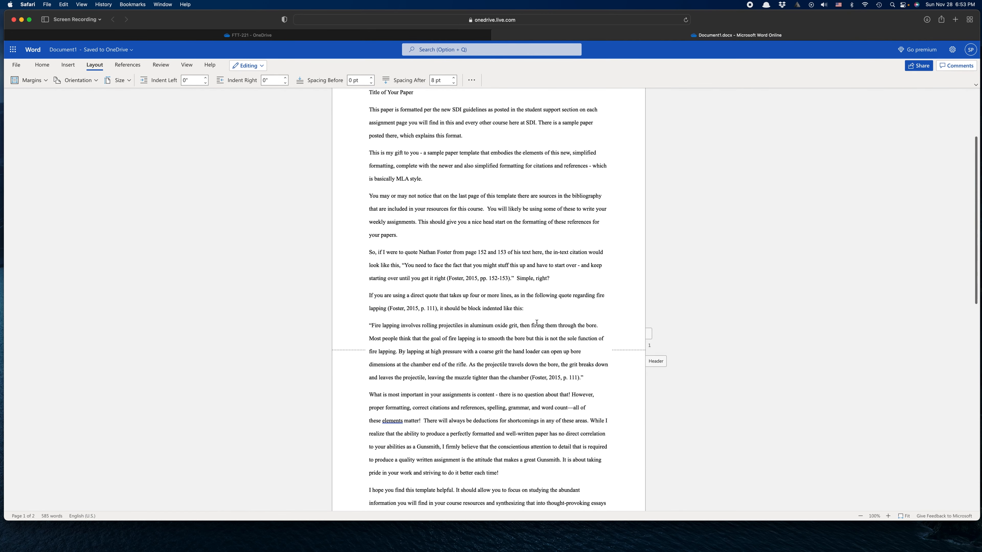
pyautogui.scroll(5, 495, 206)
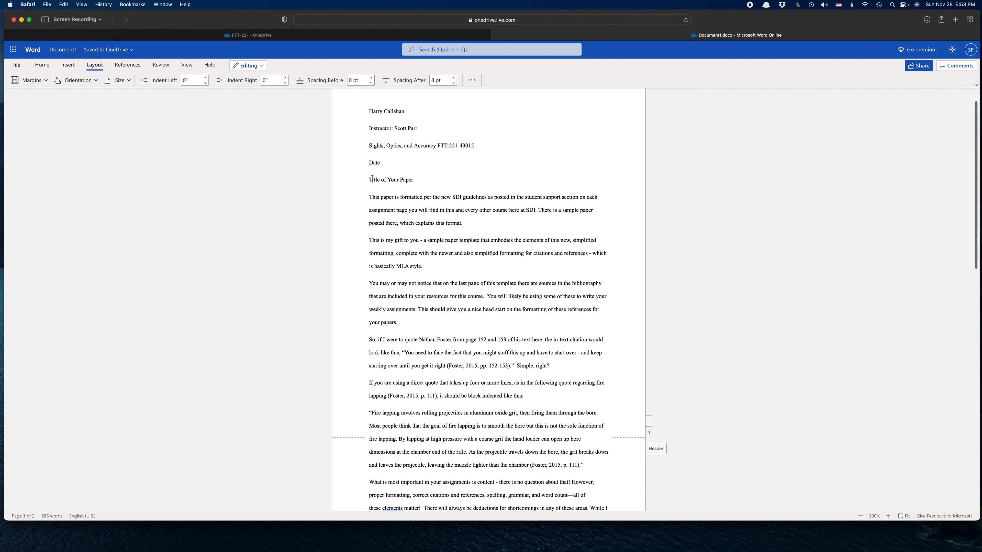
pyautogui.tripleClick(372, 178)
pyautogui.click(471, 80)
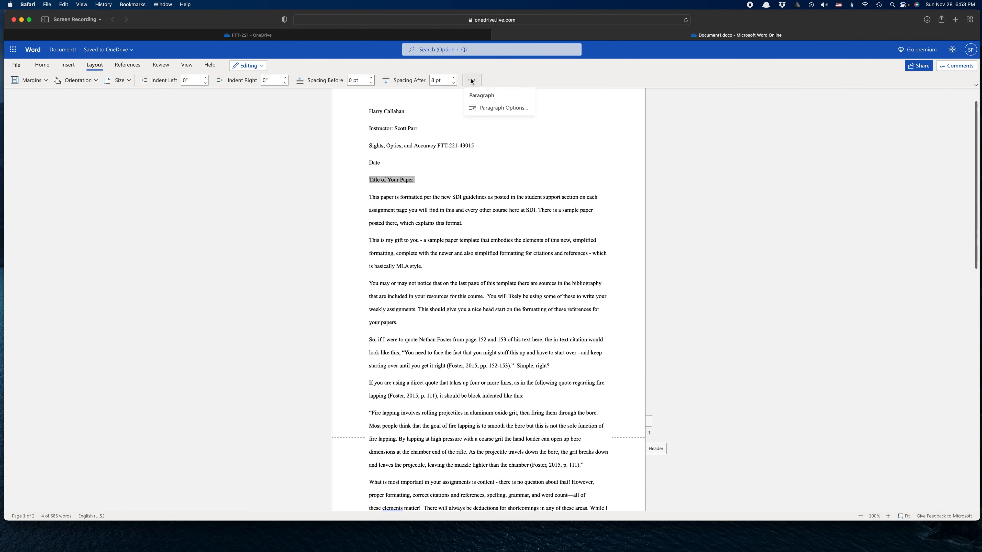
pyautogui.click(483, 110)
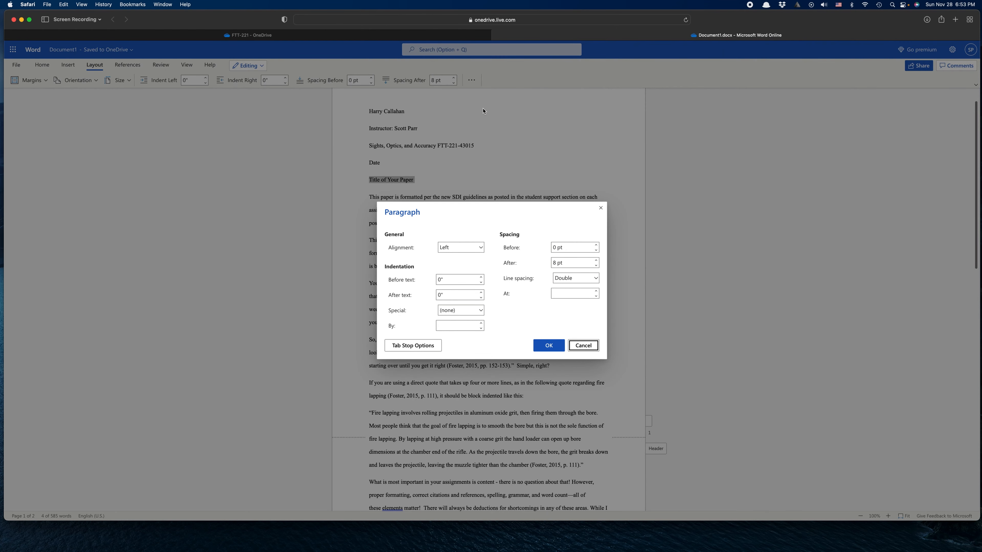
pyautogui.click(481, 247)
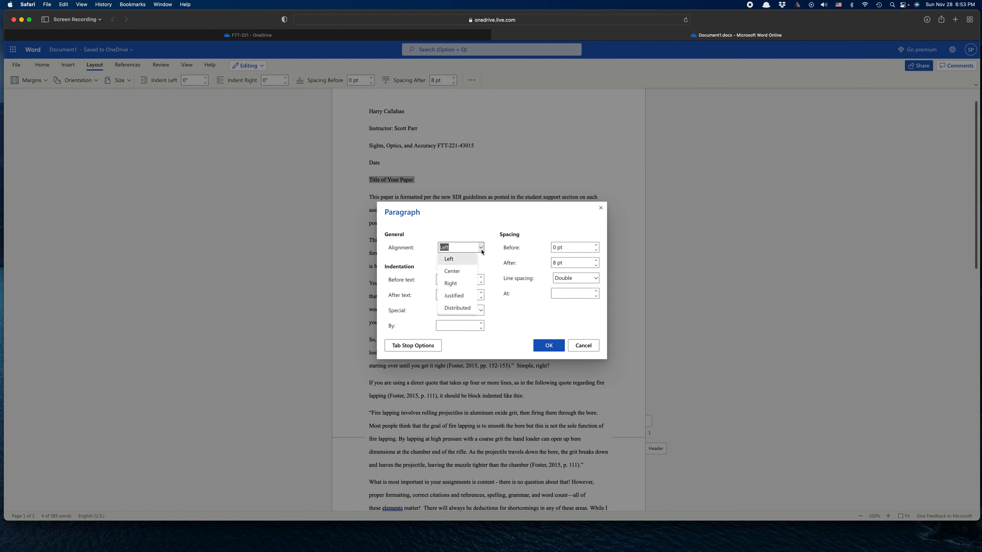
pyautogui.click(463, 271)
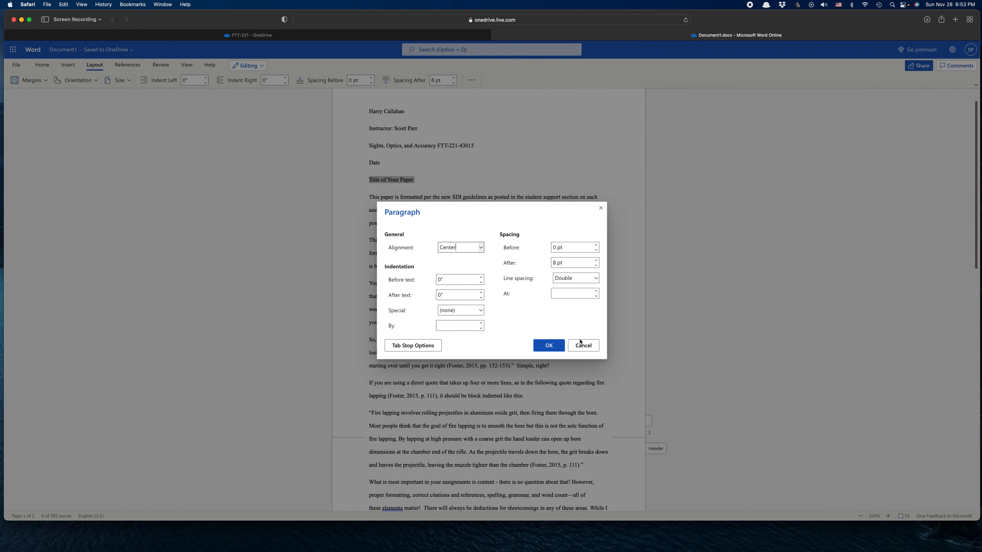
pyautogui.click(547, 345)
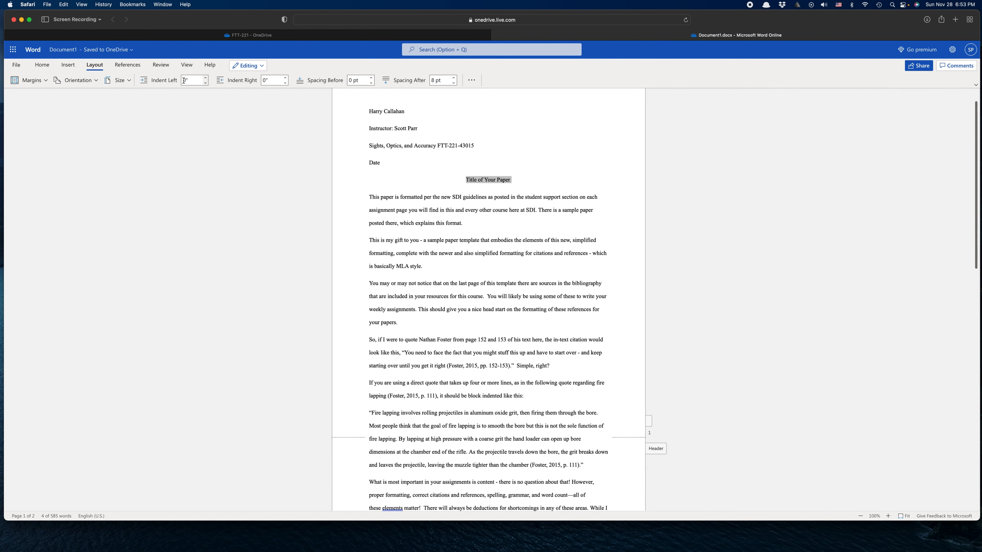
# Italicize the centered "Title of Your Paper" line.
pyautogui.click(42, 65)
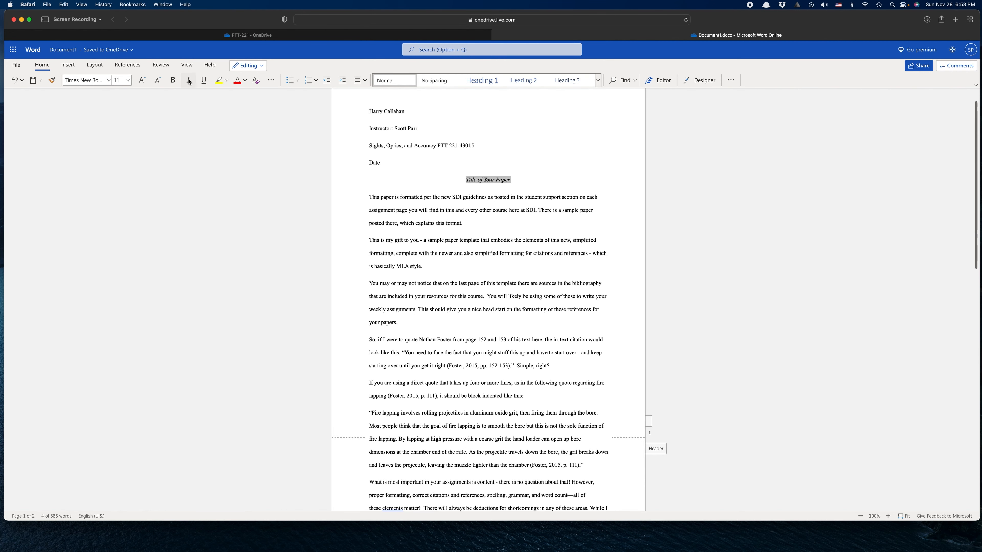
pyautogui.click(462, 178)
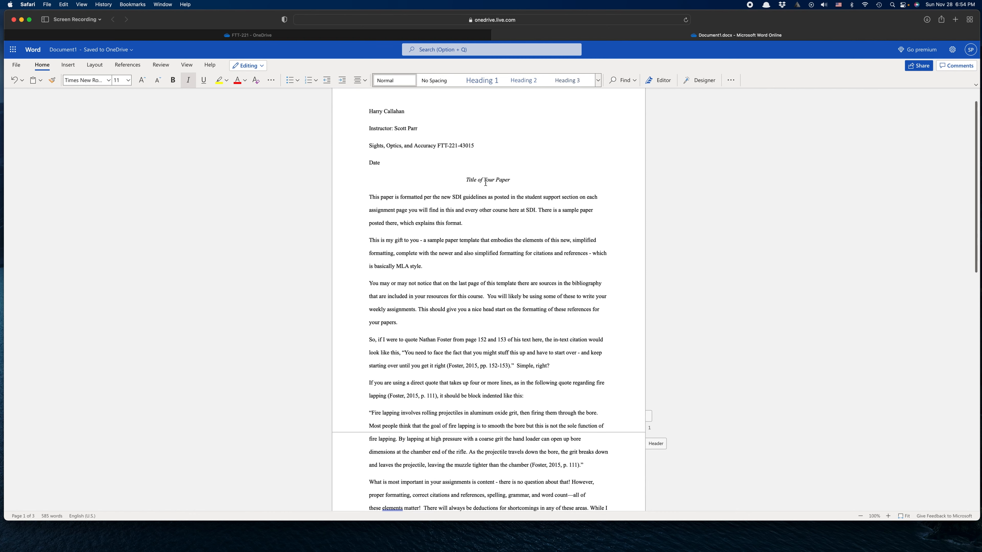
# Apply a 0.5" first-line indent to all body paragraphs from "This paper is formatted" through "Never hesitate to contact me".
pyautogui.click(369, 198)
pyautogui.scroll(-5, 369, 196)
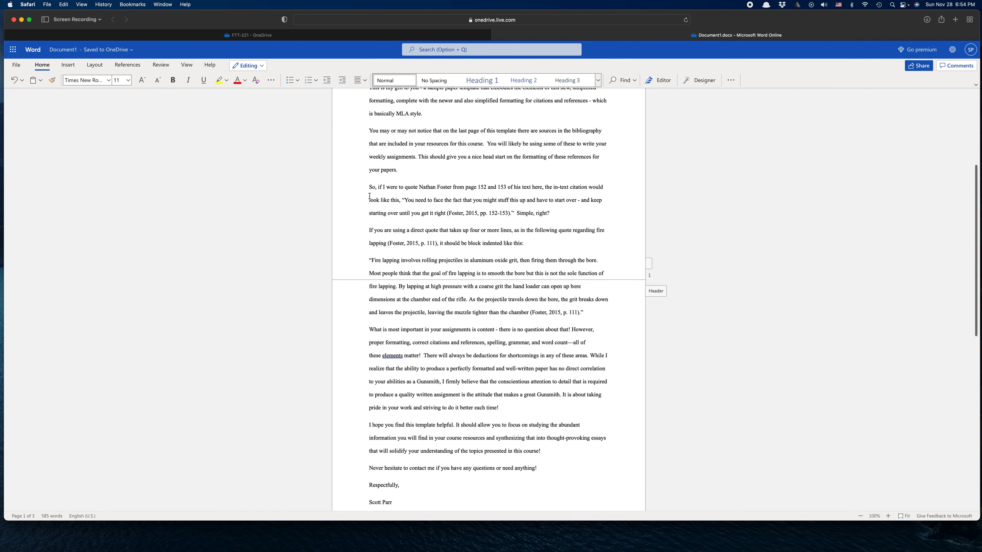
pyautogui.scroll(-7, 369, 197)
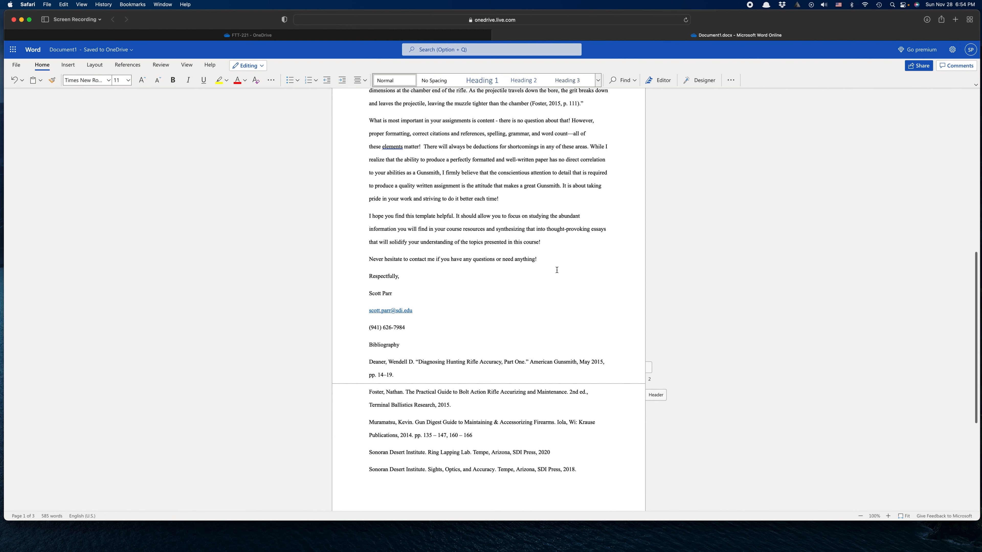
pyautogui.keyDown('shift'); pyautogui.click(555, 260); pyautogui.keyUp('shift')
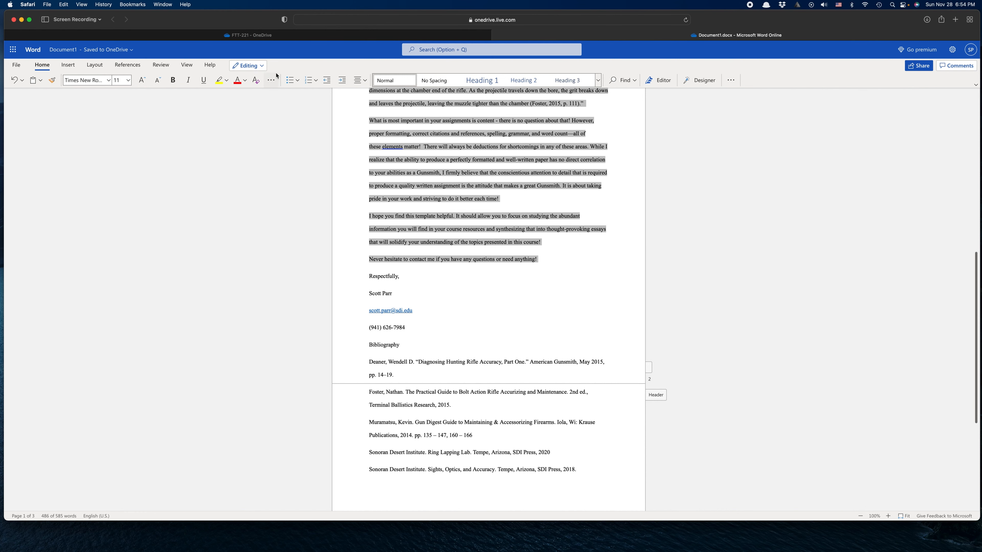
pyautogui.click(93, 65)
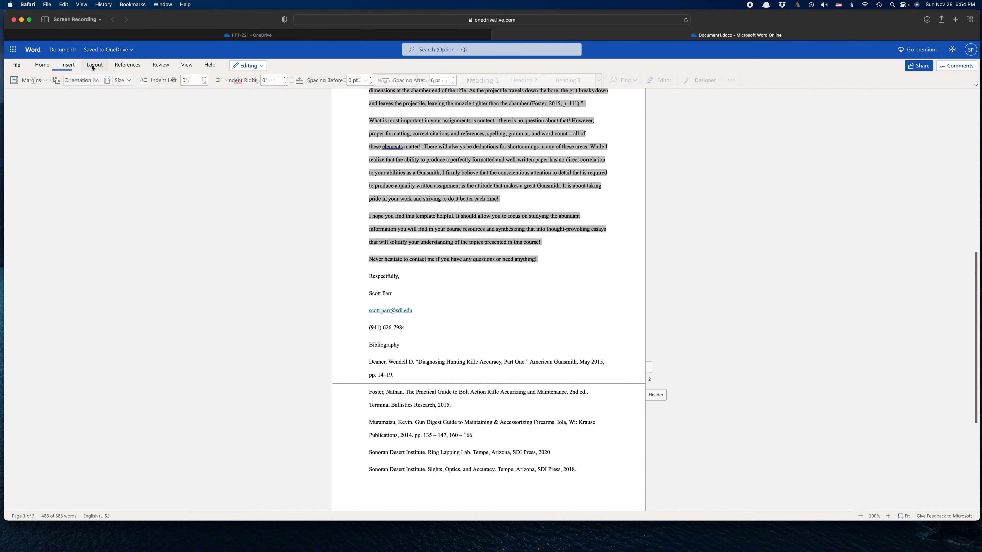
pyautogui.click(472, 81)
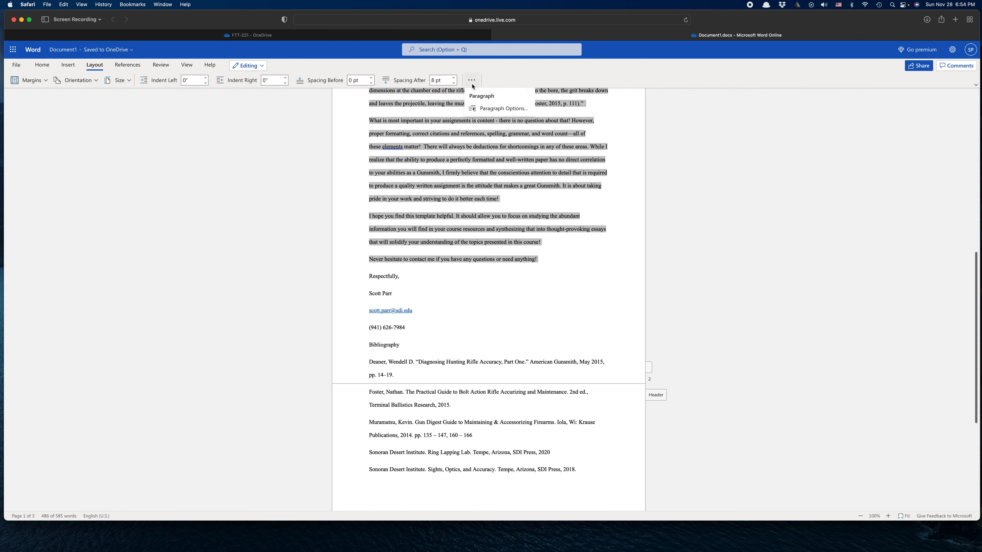
pyautogui.click(483, 111)
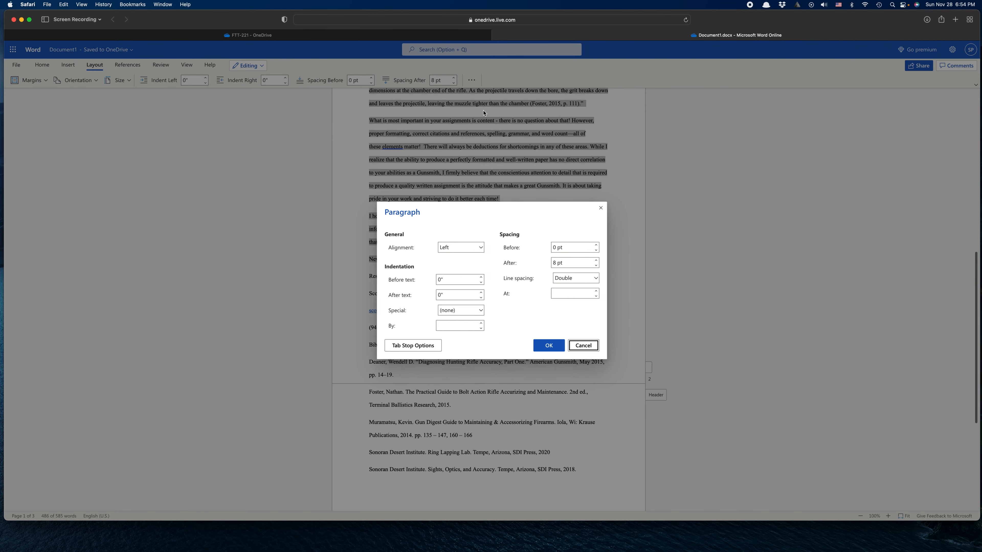
pyautogui.click(481, 312)
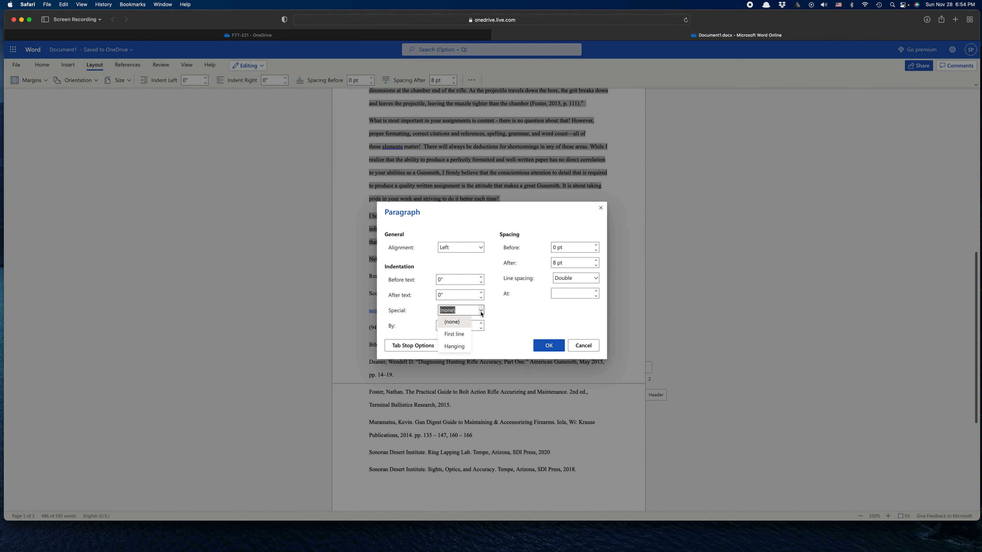
pyautogui.click(453, 336)
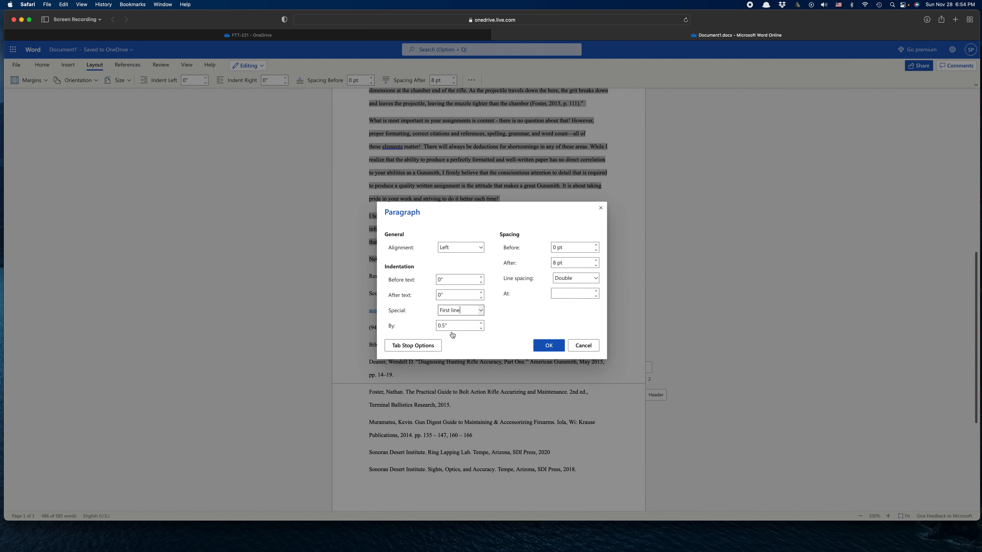
pyautogui.click(549, 346)
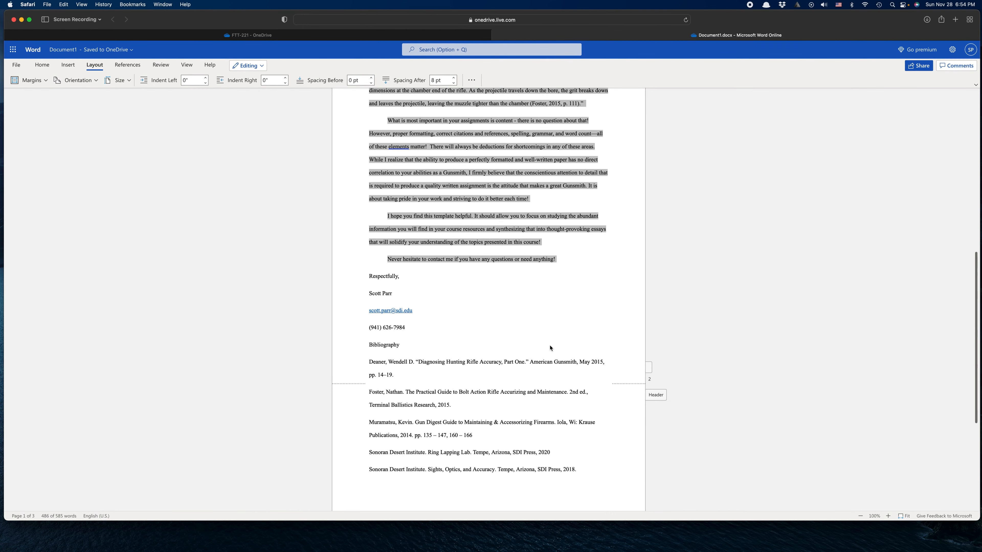
pyautogui.scroll(15, 520, 239)
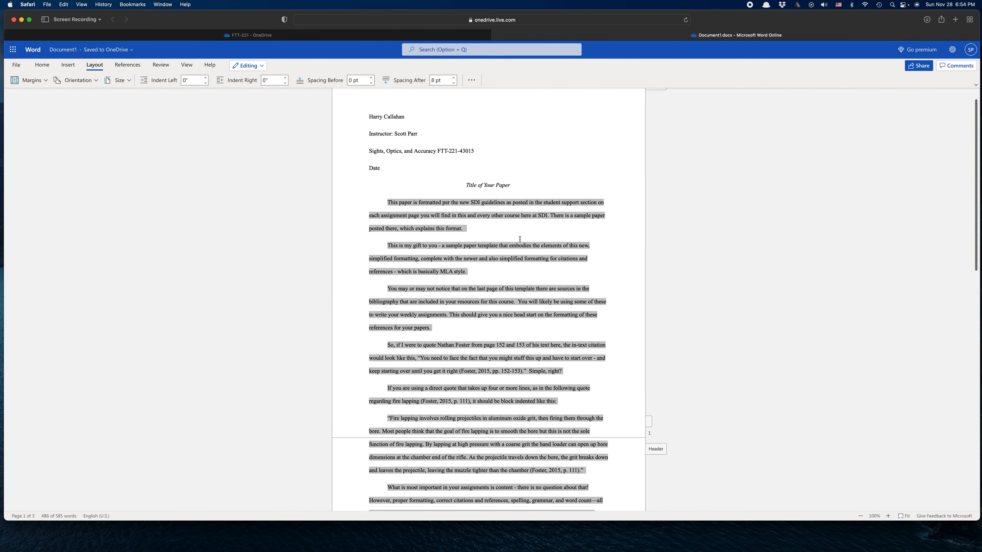
pyautogui.scroll(-1, 520, 239)
pyautogui.click(520, 239)
# Block indent the fire lapping quote, setting its special indentation to (none) and its indentation before text to 0.5".
pyautogui.scroll(-10, 464, 211)
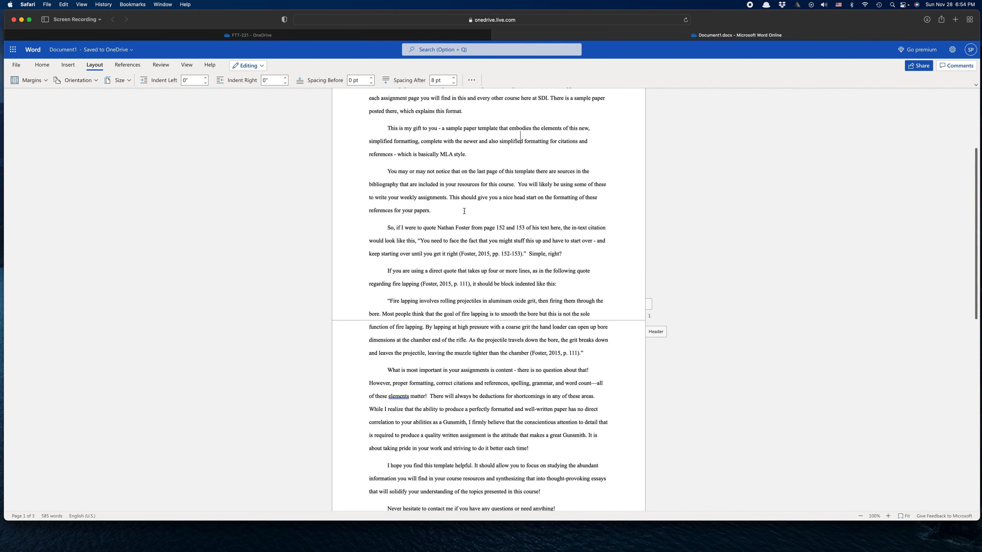
pyautogui.scroll(3, 464, 211)
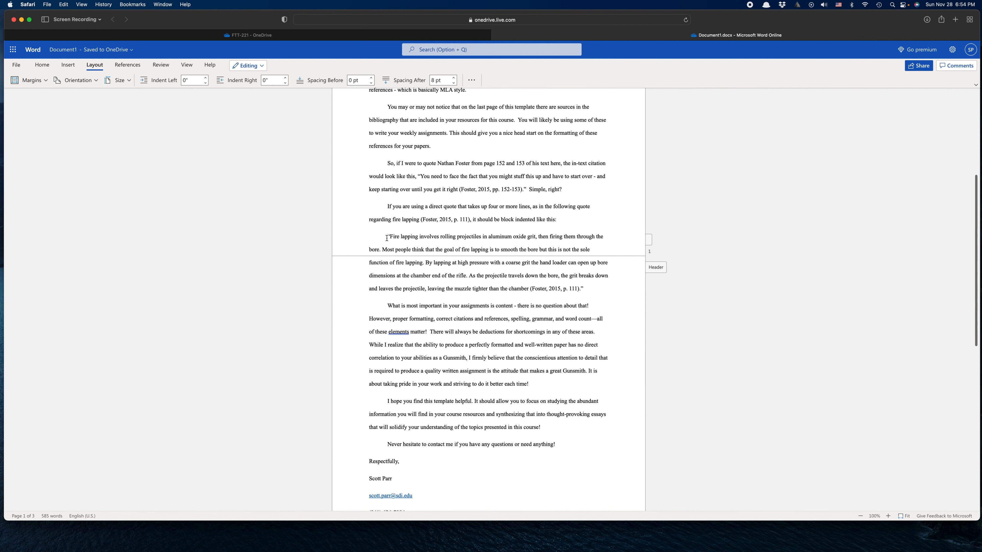
pyautogui.tripleClick(412, 252)
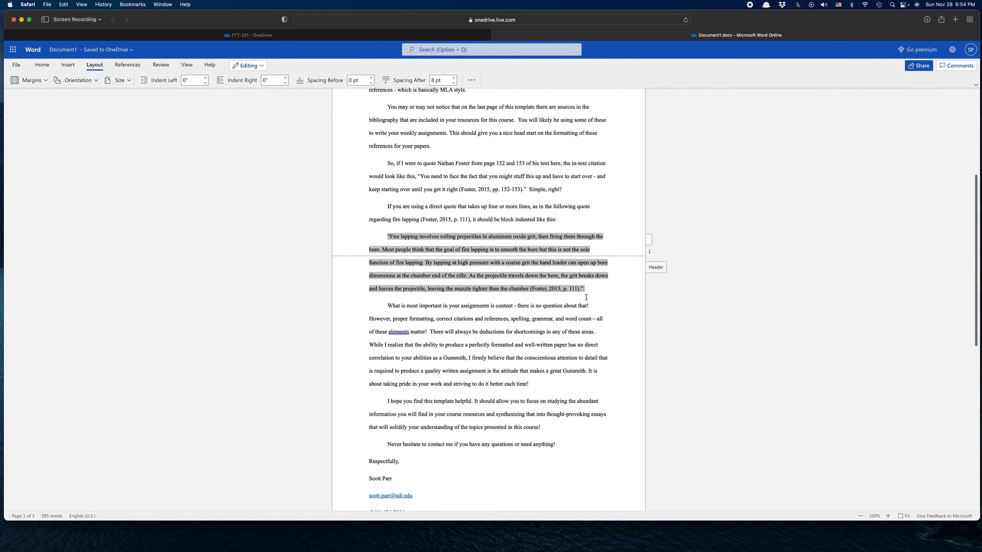
pyautogui.click(471, 80)
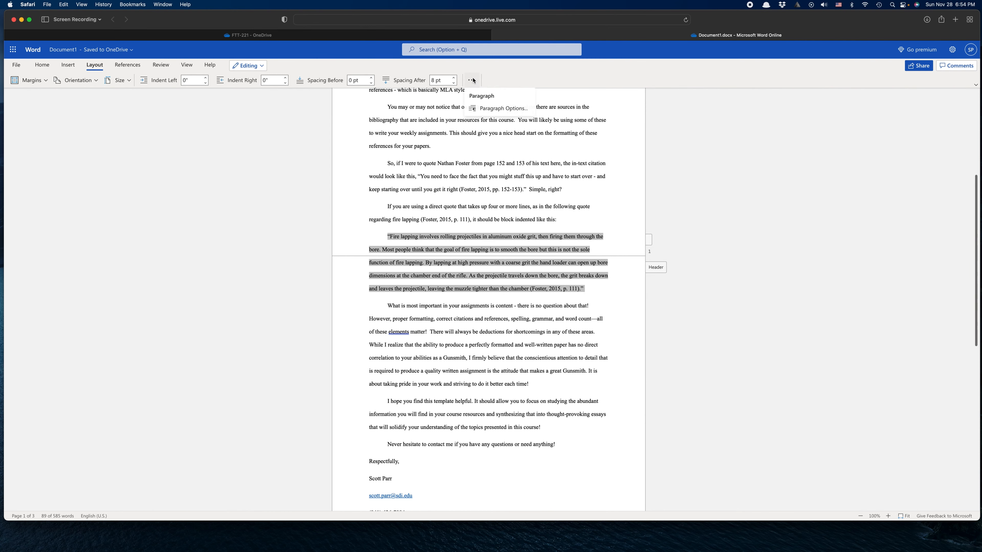
pyautogui.click(496, 109)
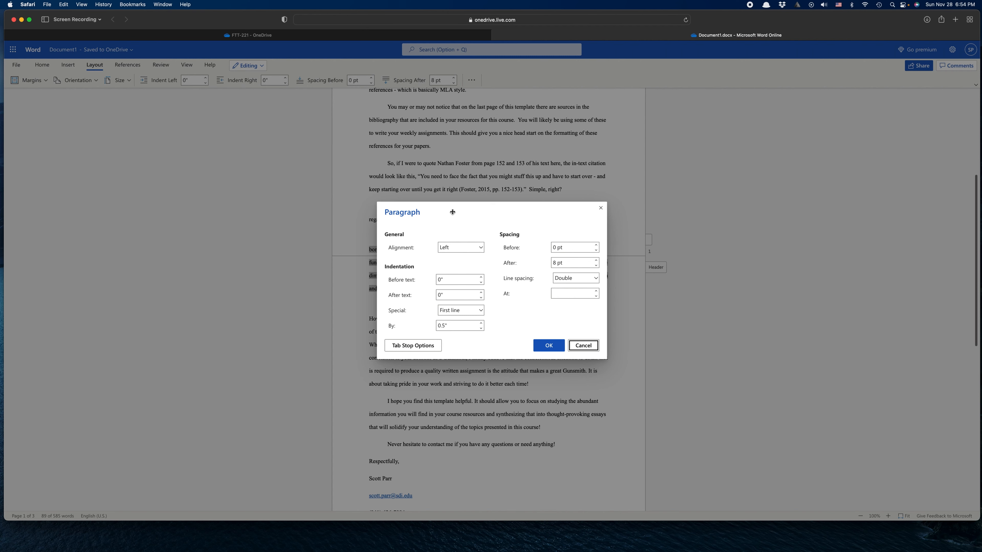
pyautogui.click(481, 311)
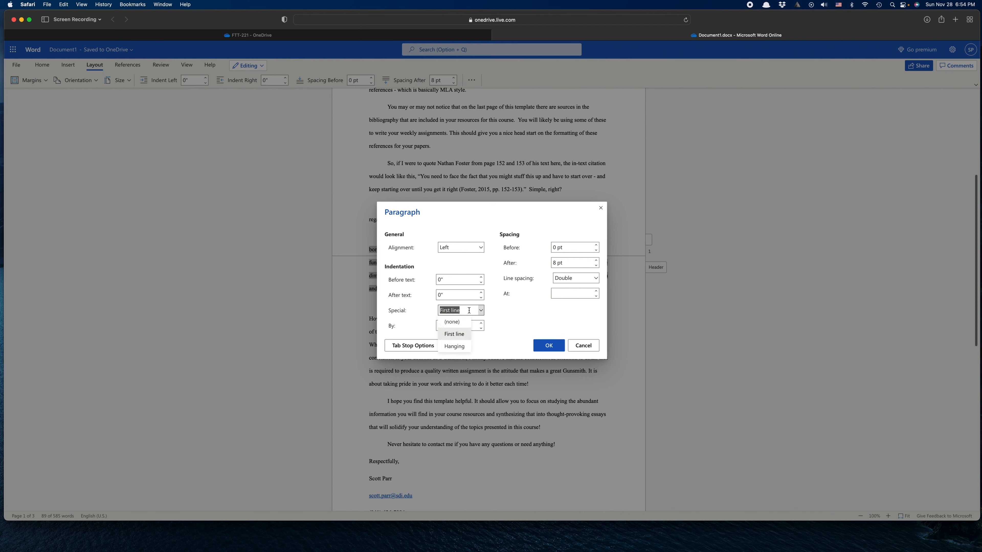
pyautogui.click(460, 324)
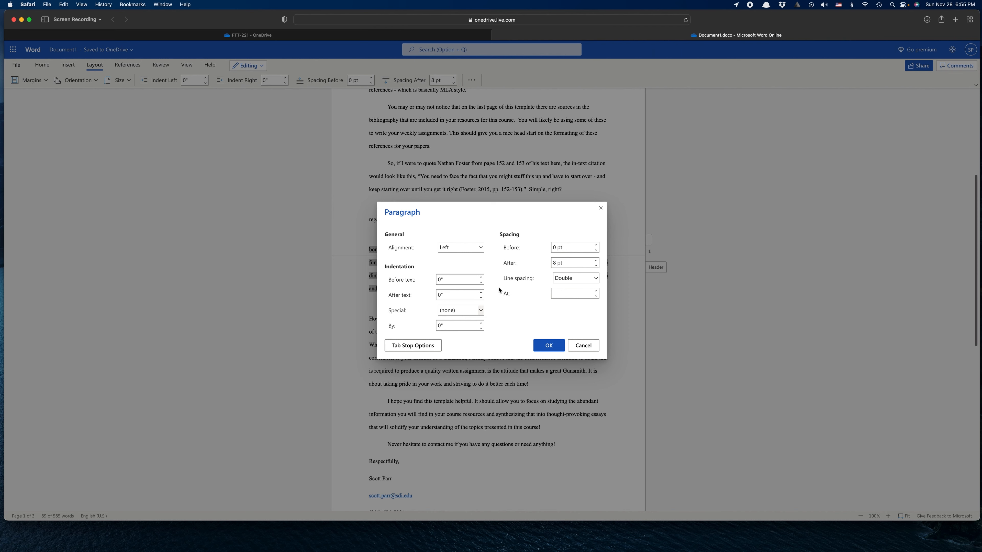
pyautogui.click(481, 278)
pyautogui.click(553, 347)
pyautogui.click(403, 276)
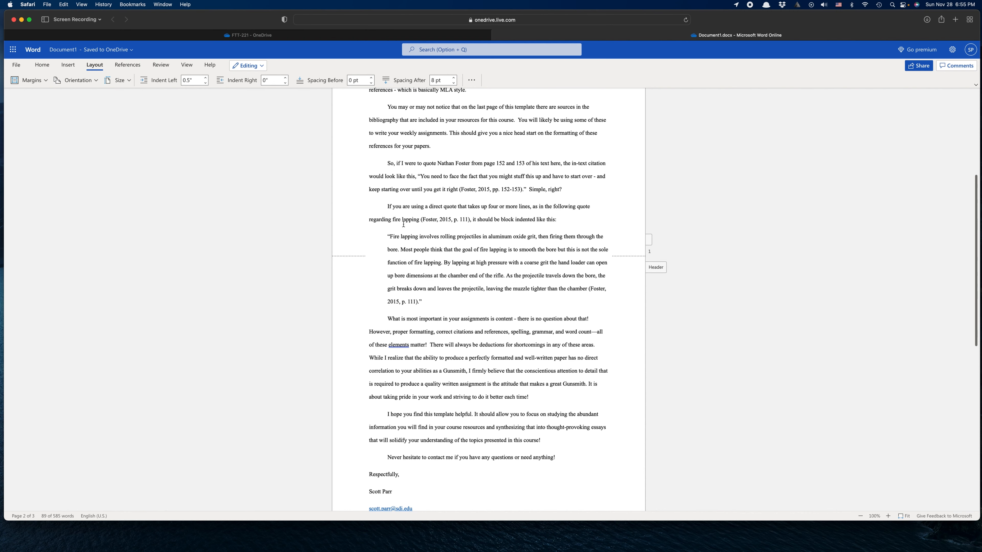
pyautogui.click(403, 275)
# Insert a page break directly before the "Bibliography" heading.
pyautogui.scroll(-5, 471, 295)
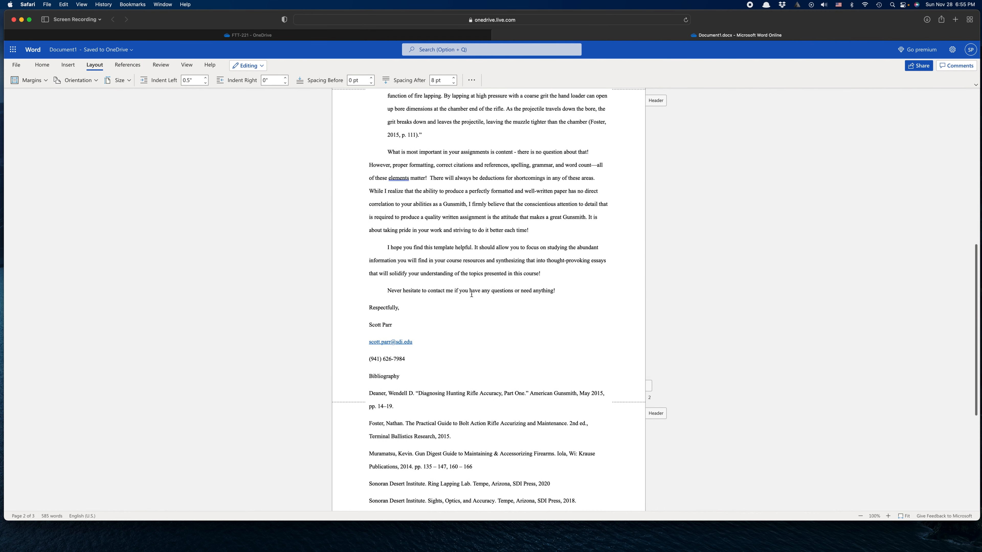
pyautogui.click(370, 376)
pyautogui.click(66, 65)
pyautogui.click(34, 80)
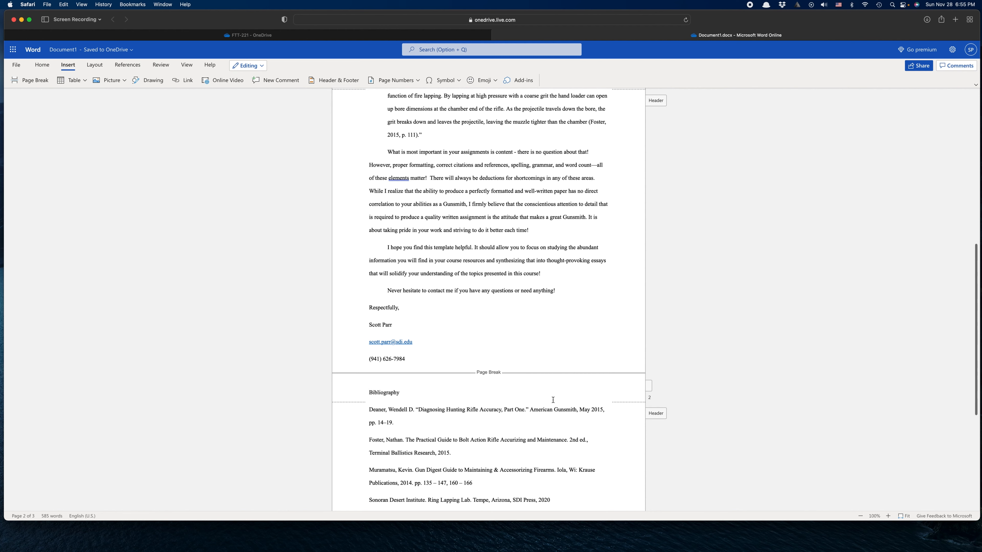
# Make the "Bibliography" heading bold and center it through the paragraph options.
pyautogui.doubleClick(385, 393)
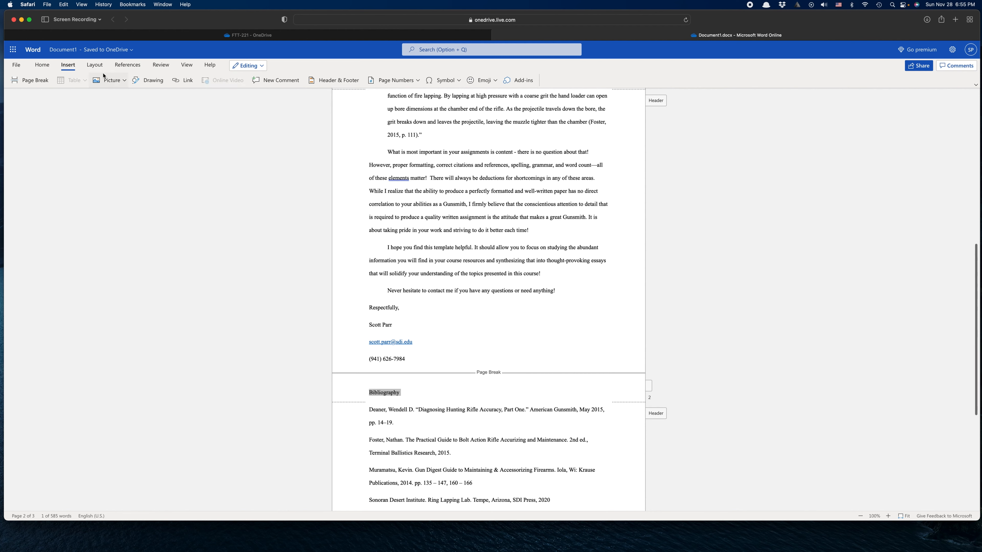
pyautogui.click(50, 67)
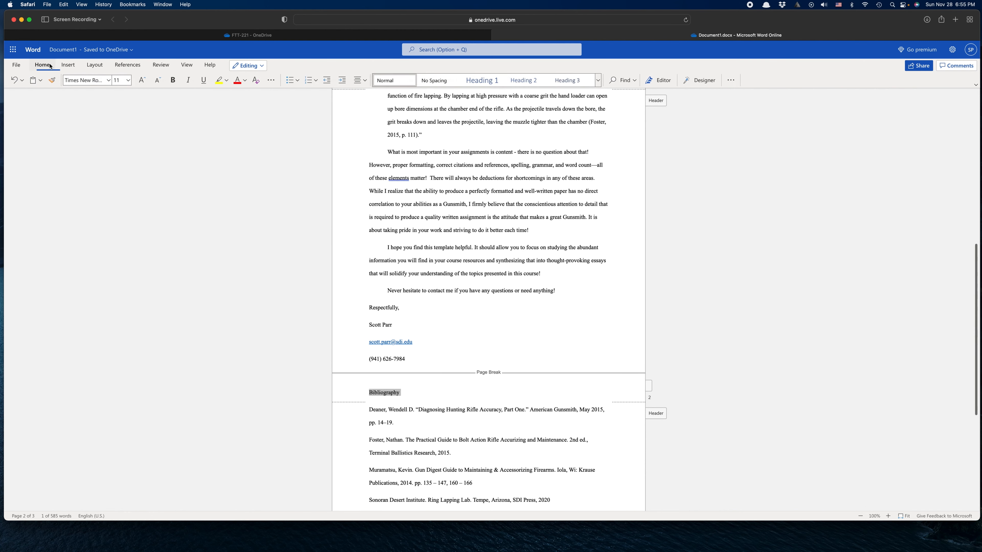
pyautogui.click(174, 81)
pyautogui.click(93, 64)
pyautogui.click(472, 80)
pyautogui.click(501, 109)
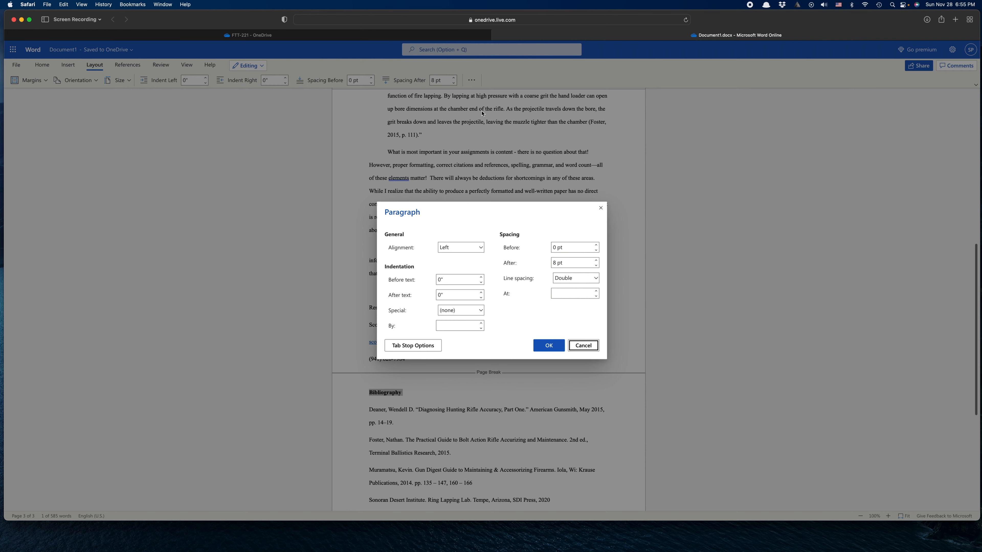
pyautogui.click(480, 248)
pyautogui.click(458, 272)
pyautogui.click(547, 346)
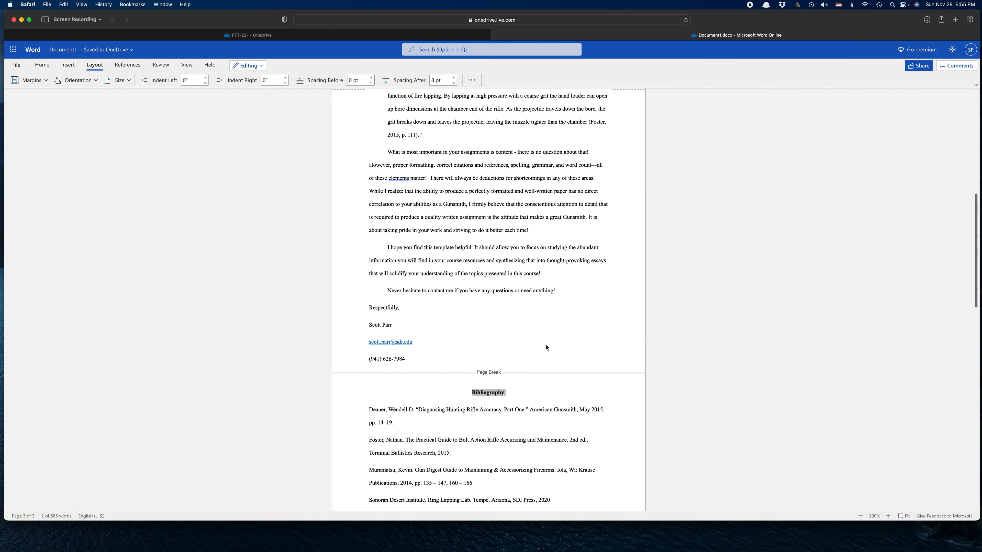
# Apply a 0.5" hanging indent to all source entries below the "Bibliography" heading.
pyautogui.scroll(-5, 479, 405)
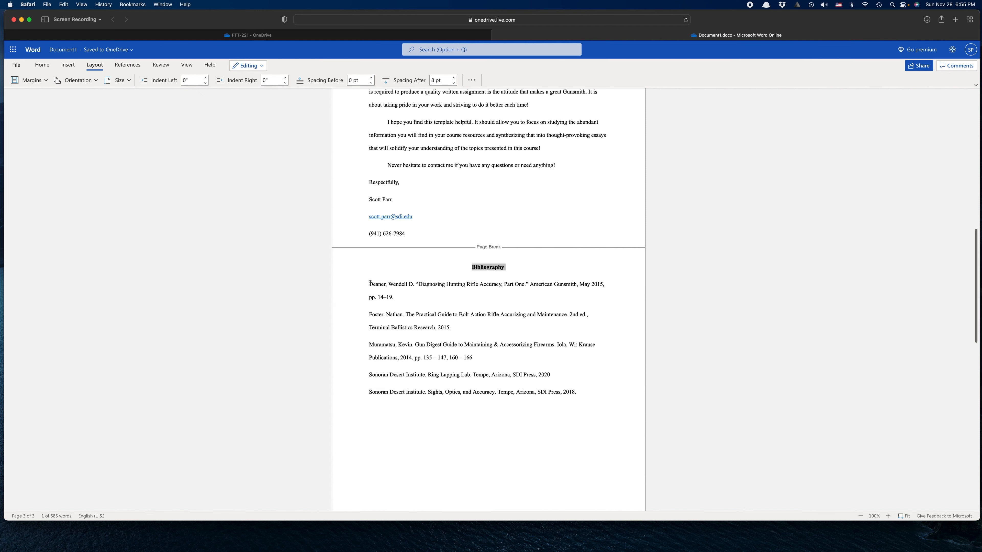
pyautogui.moveTo(370, 285); pyautogui.dragTo(577, 404)
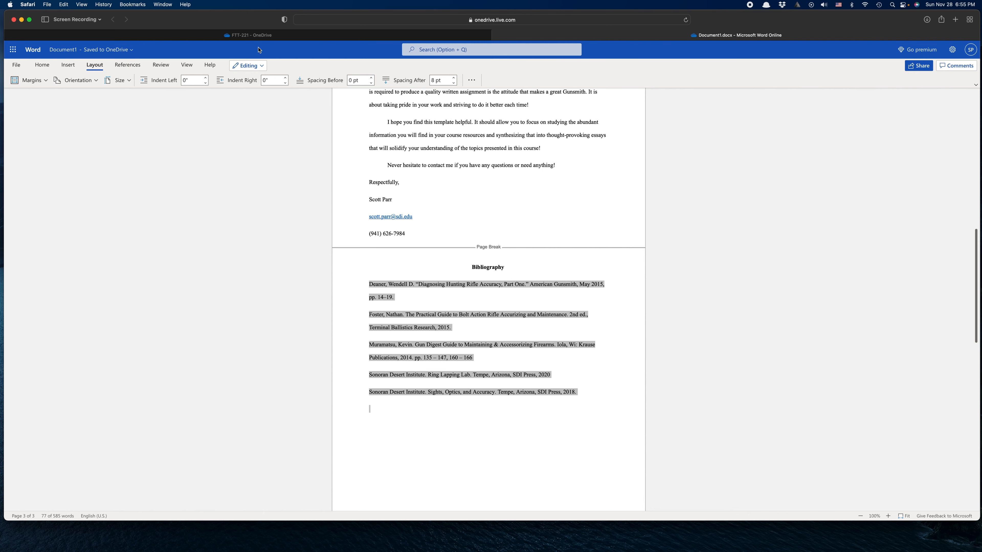
pyautogui.click(472, 80)
pyautogui.click(487, 110)
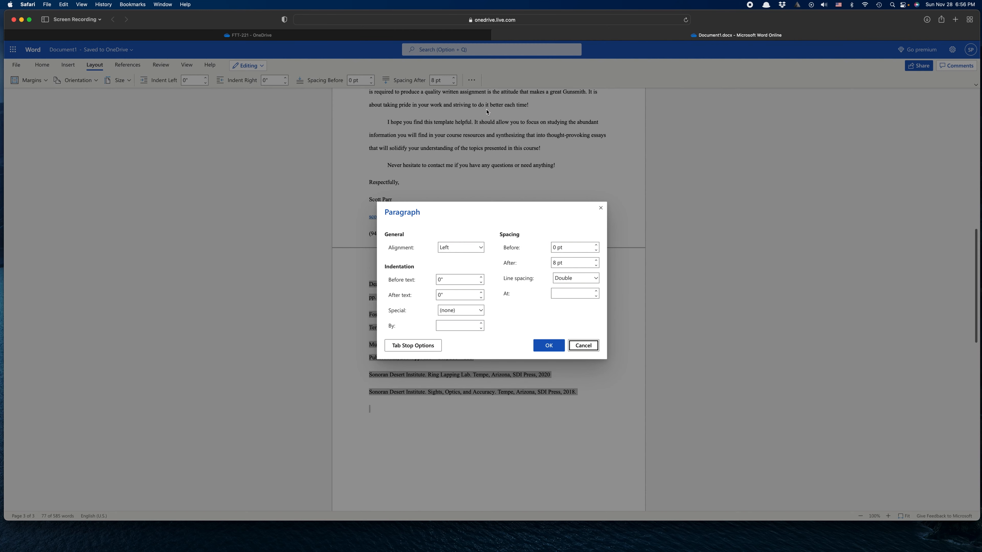
pyautogui.click(480, 311)
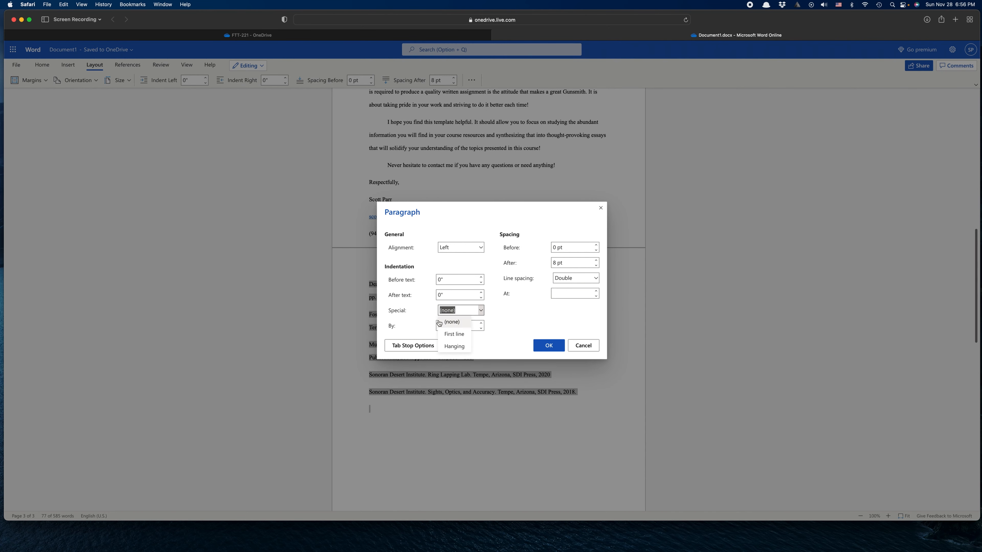
pyautogui.click(455, 347)
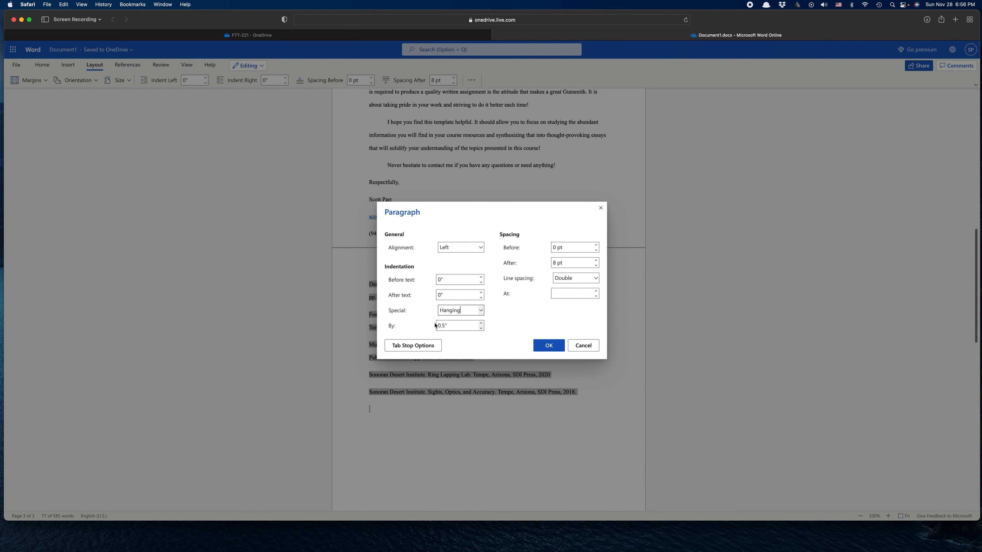
pyautogui.click(549, 346)
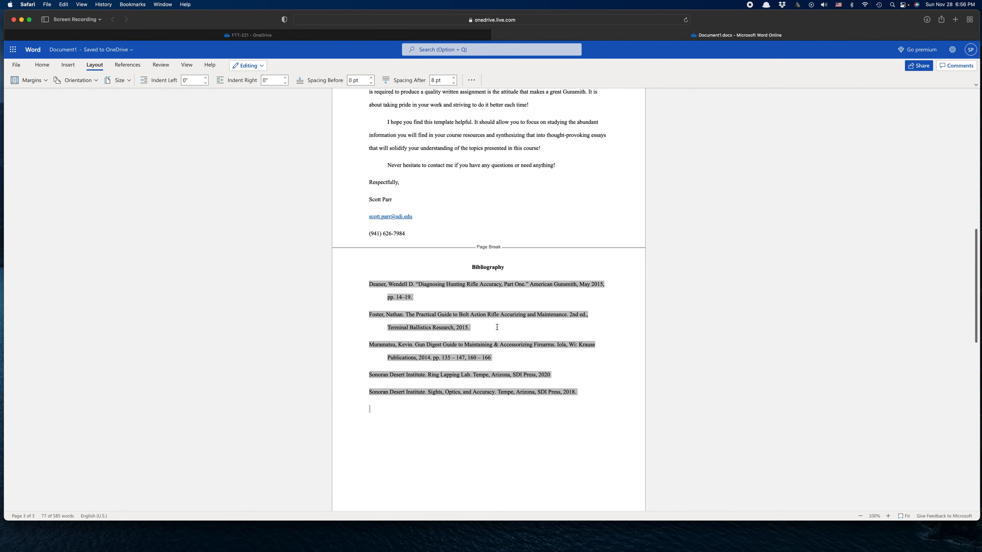
pyautogui.click(497, 328)
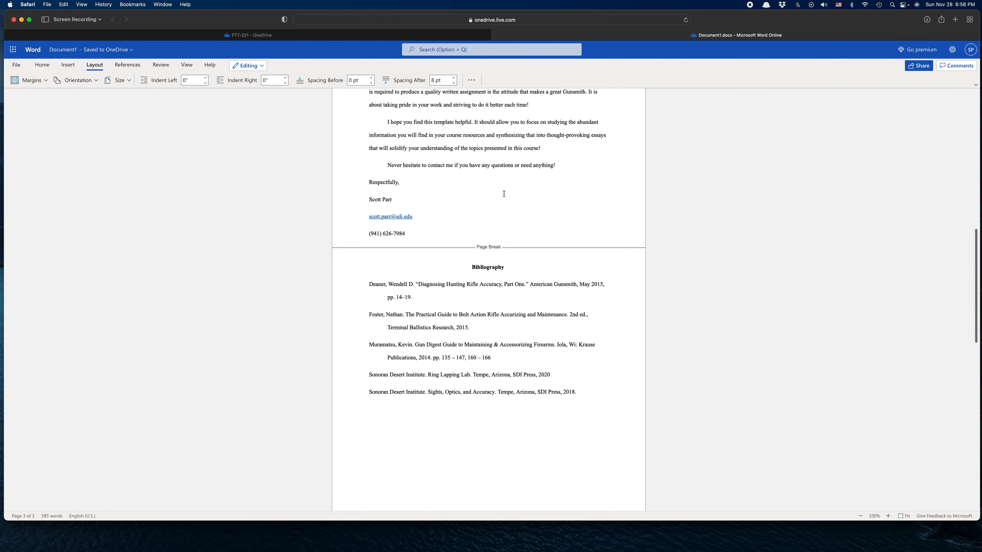
pyautogui.scroll(-2, 504, 185)
pyautogui.scroll(15, 504, 184)
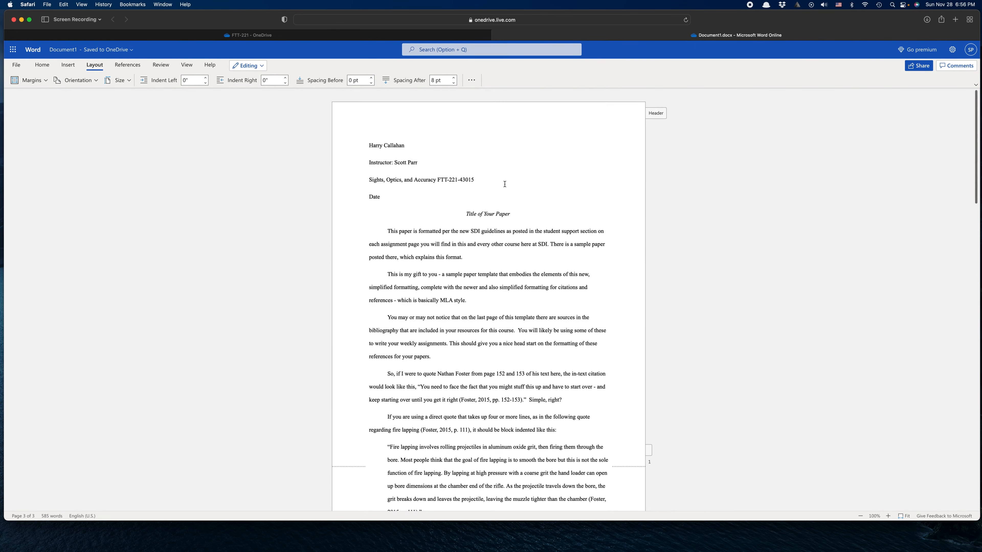
pyautogui.scroll(-1, 504, 185)
pyautogui.scroll(1, 505, 184)
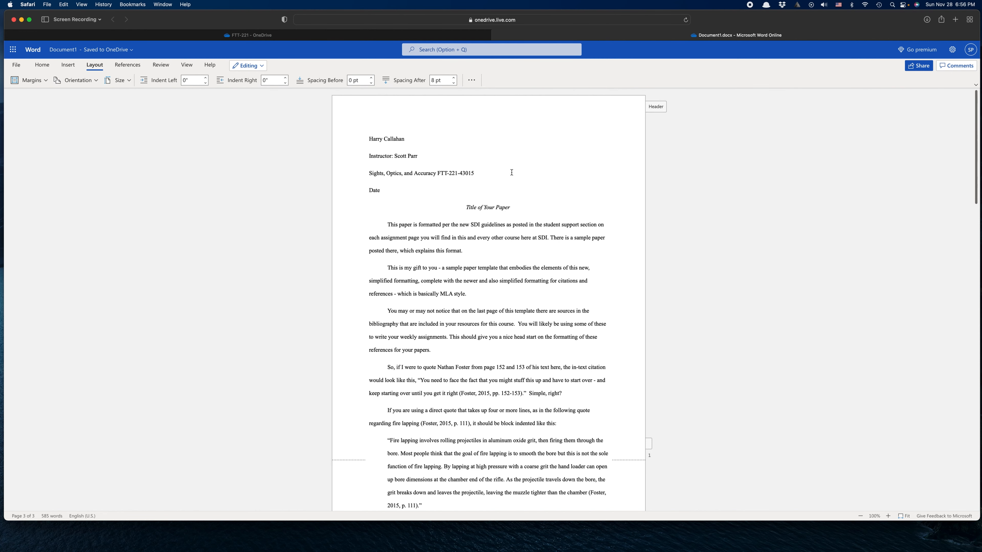
# Open the paper in Reading View and review the header, paragraph indents, block quote and bibliography formatting across all pages.
pyautogui.click(188, 66)
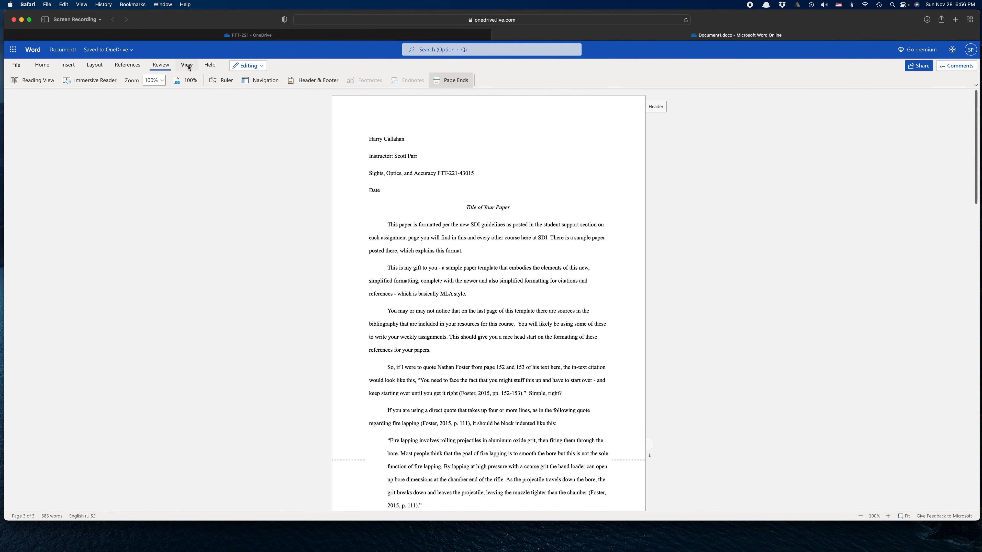
pyautogui.click(35, 80)
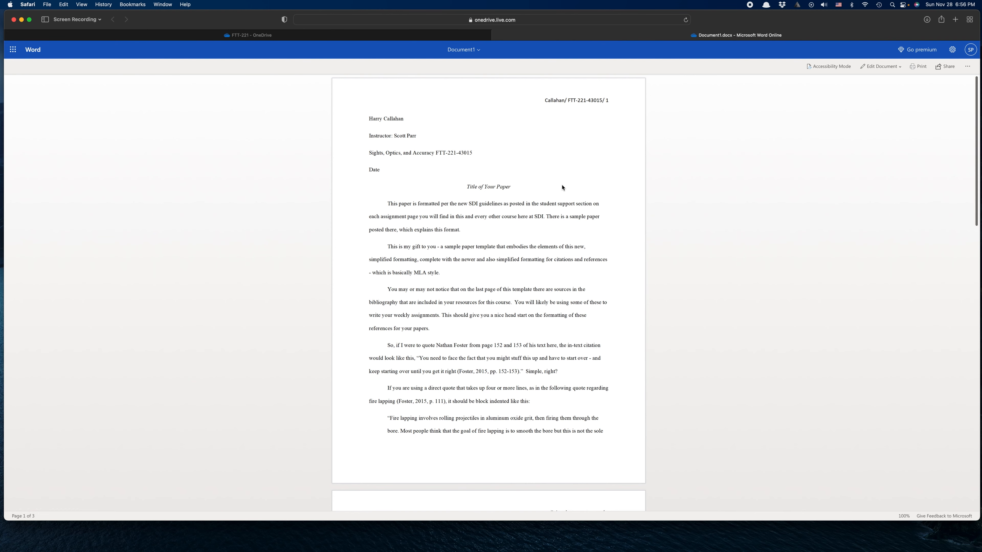
pyautogui.scroll(-1, 562, 187)
pyautogui.scroll(1, 563, 188)
pyautogui.scroll(-10, 570, 212)
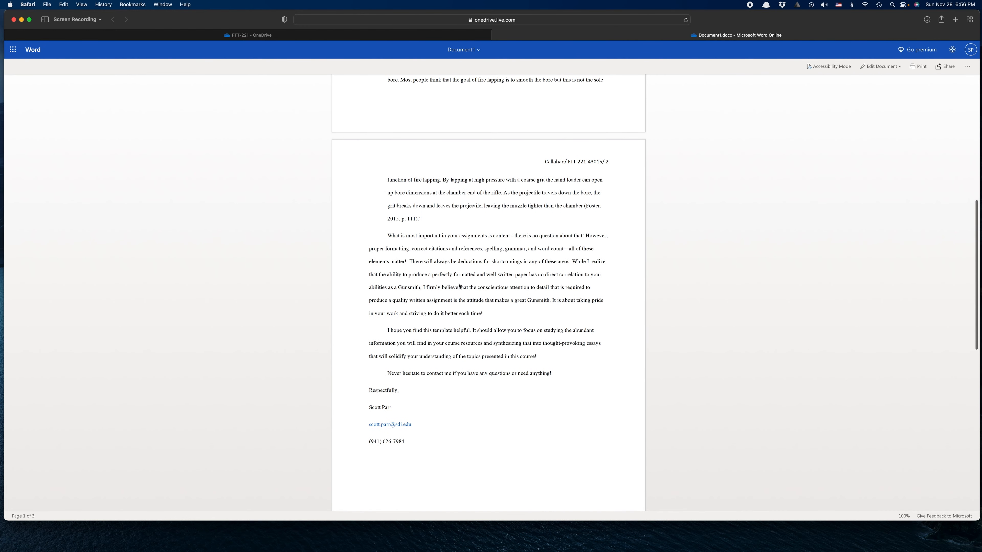
pyautogui.scroll(-10, 486, 290)
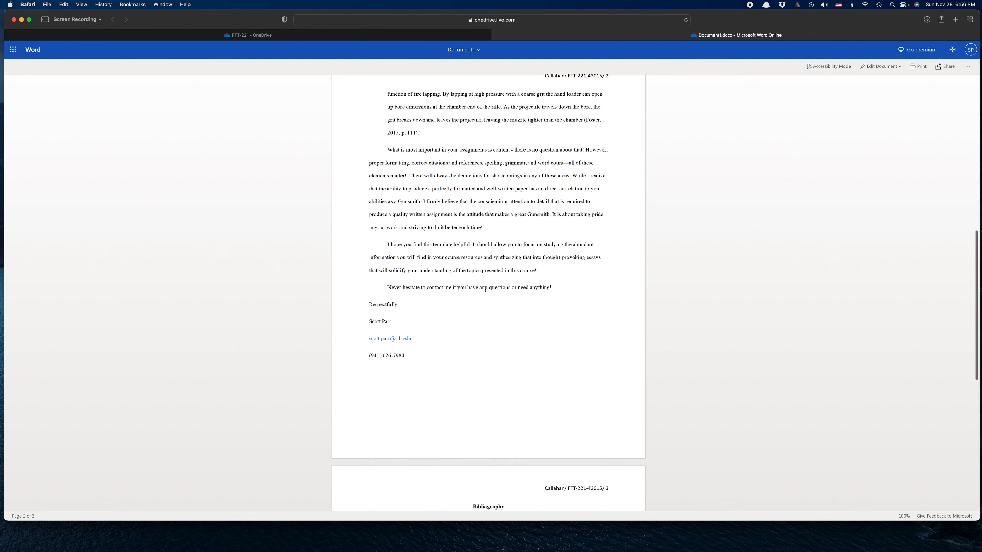
pyautogui.scroll(-3, 486, 290)
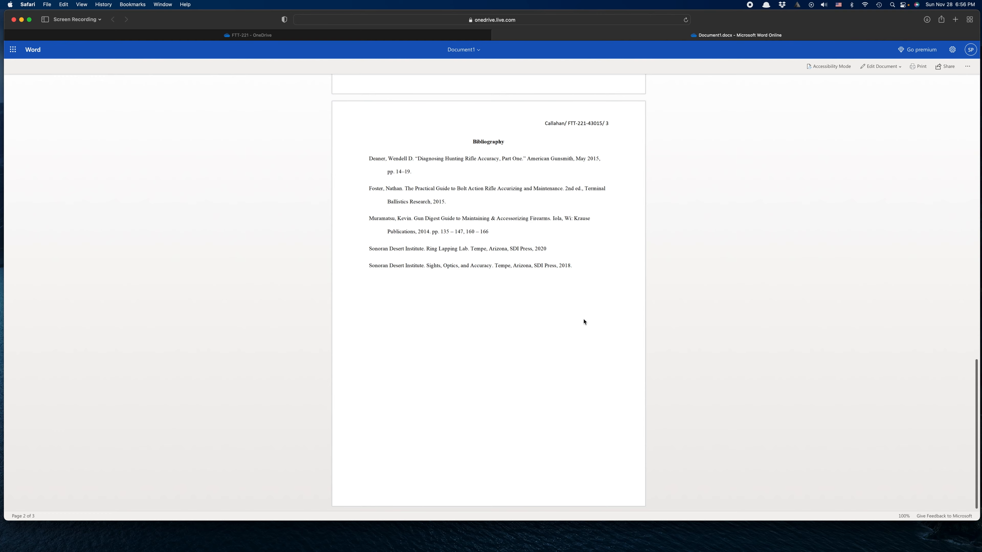
pyautogui.scroll(20, 584, 322)
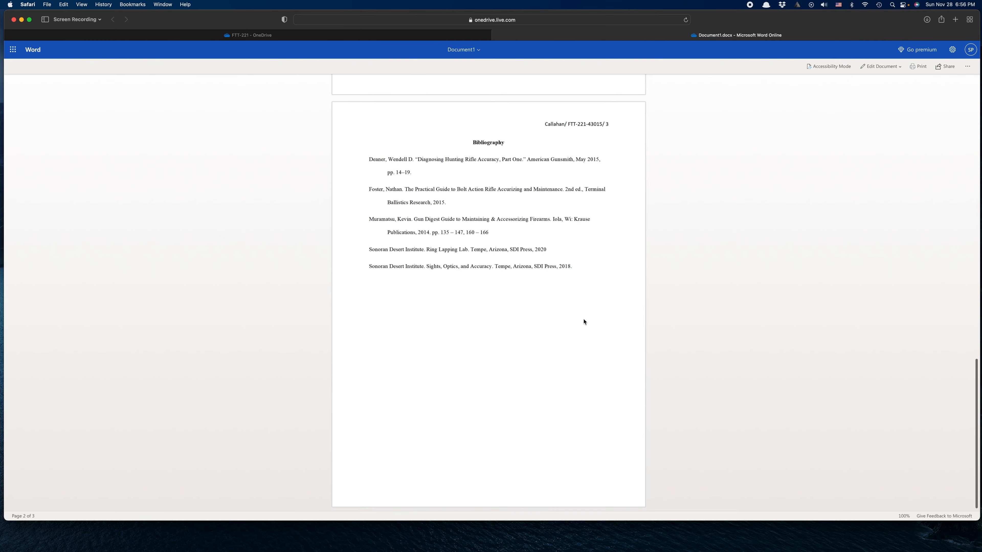